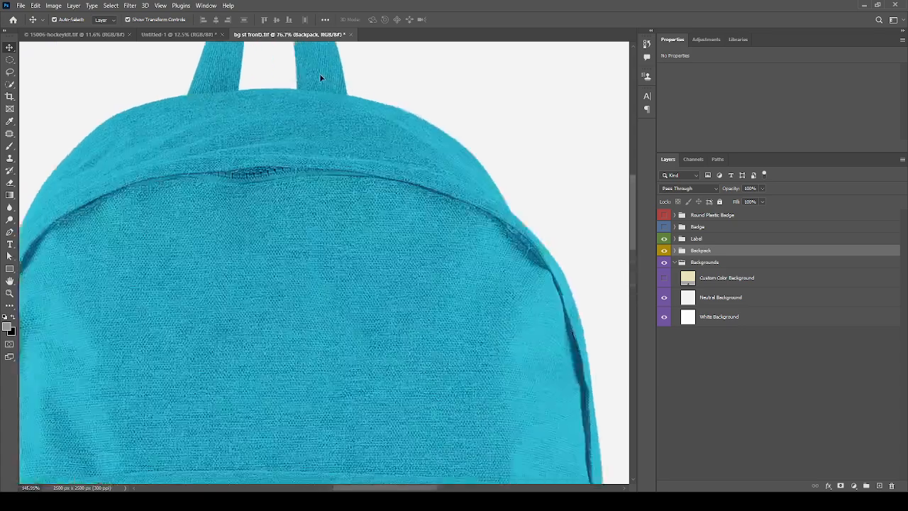
- Expand the Round Plastic Badge group and make it visible on the backpack
scroll(357, 183, "down", 6)
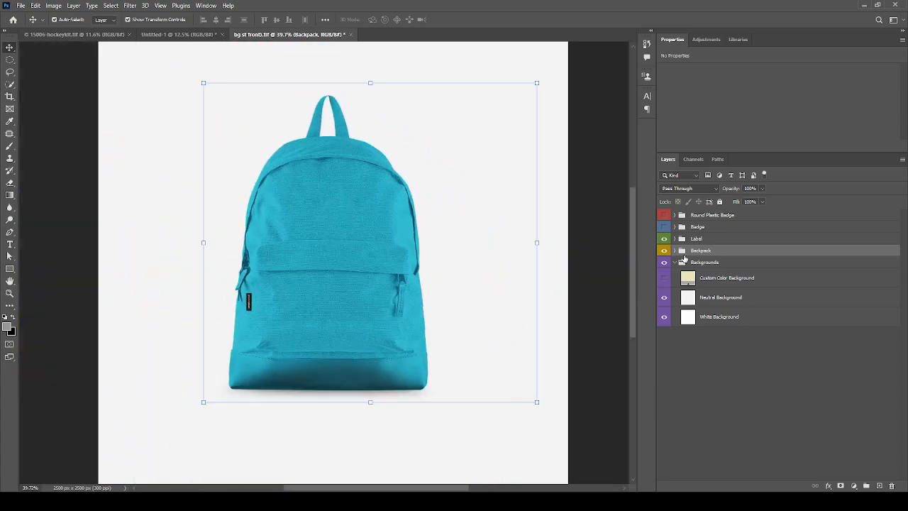
scroll(321, 260, "up", 1)
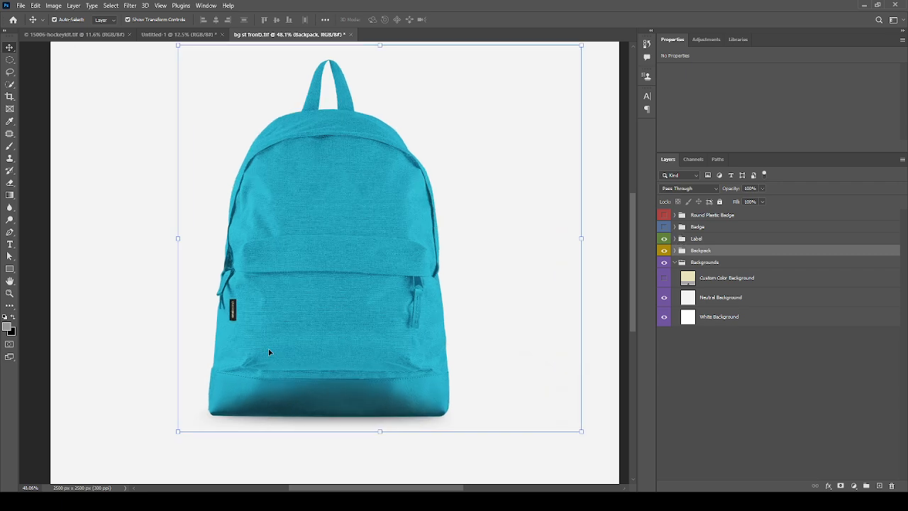
scroll(245, 334, "down", 1)
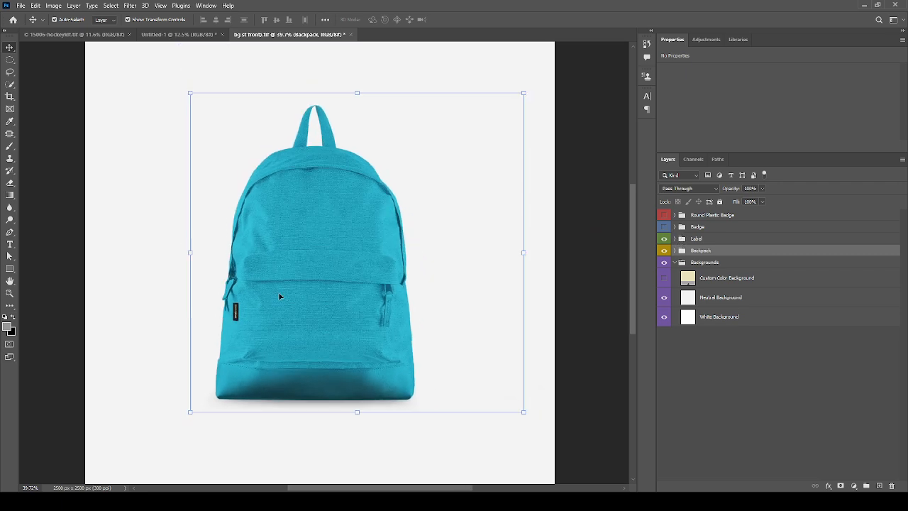
scroll(668, 215, "up", 1)
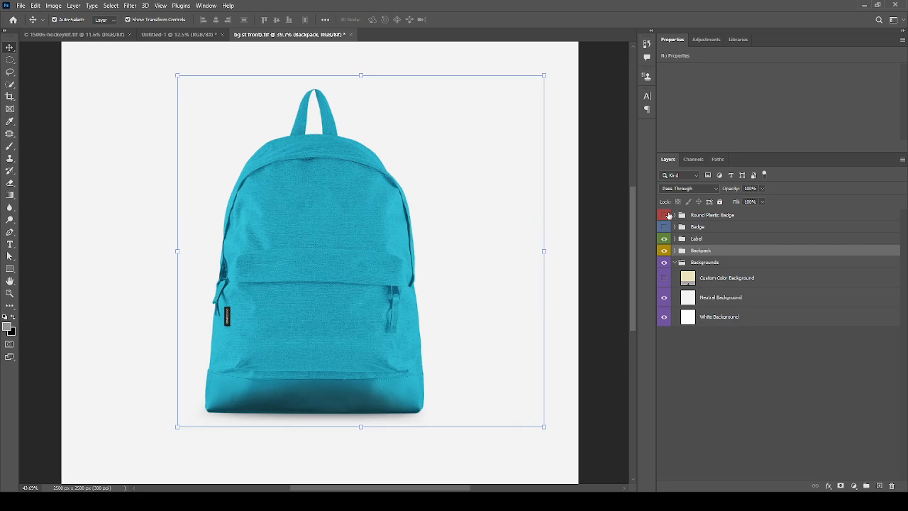
scroll(668, 215, "up", 1)
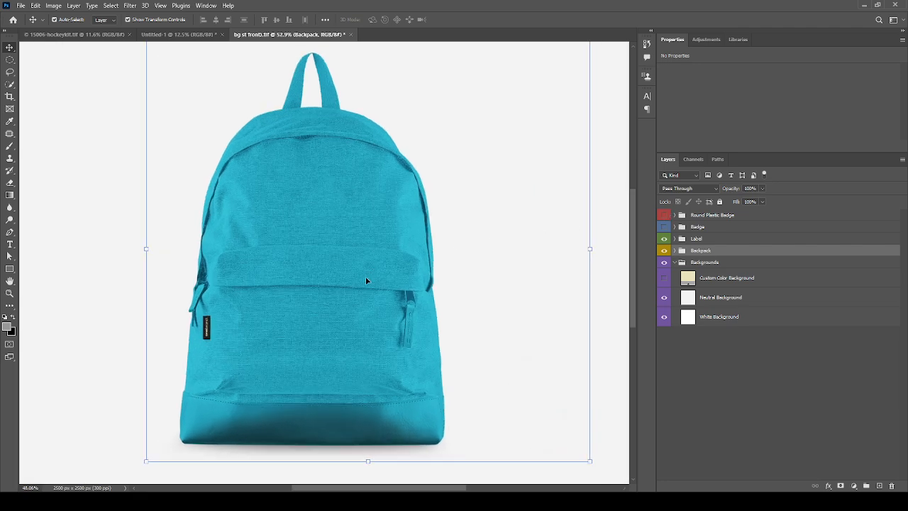
left_click(674, 215)
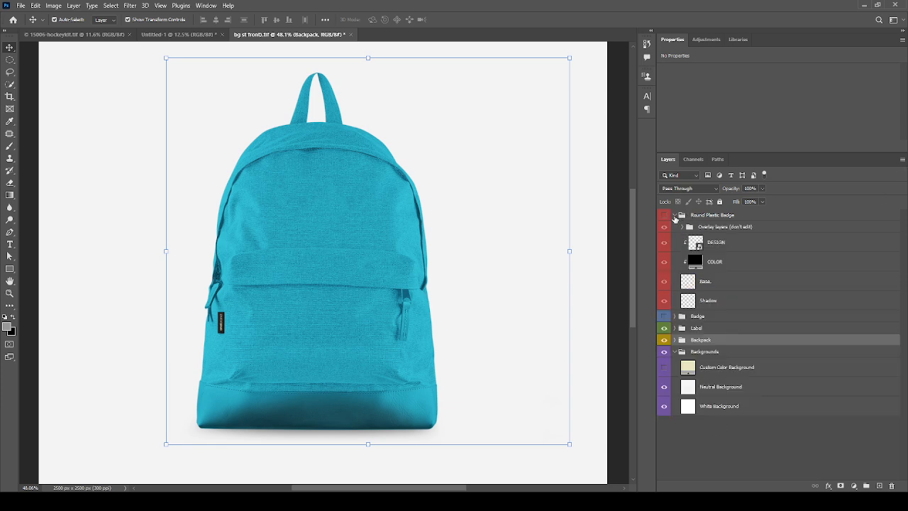
left_click(664, 215)
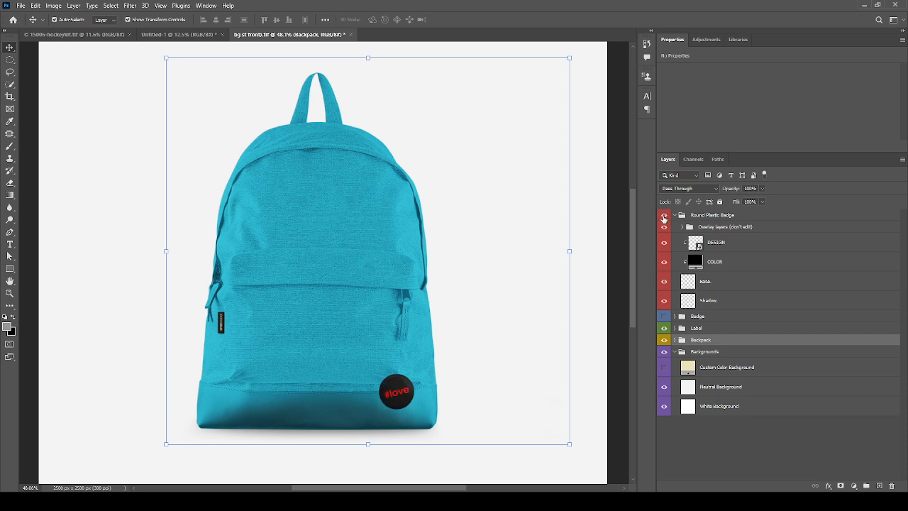
- Inspect the round badge up close, hiding and reshowing its DESIGN layer and selecting the COLOR layer
scroll(421, 404, "up", 15)
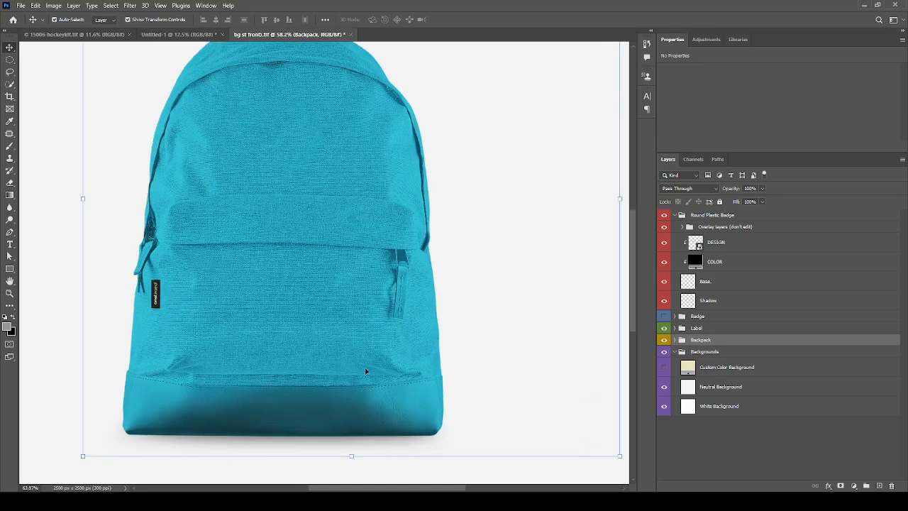
scroll(416, 401, "down", 4)
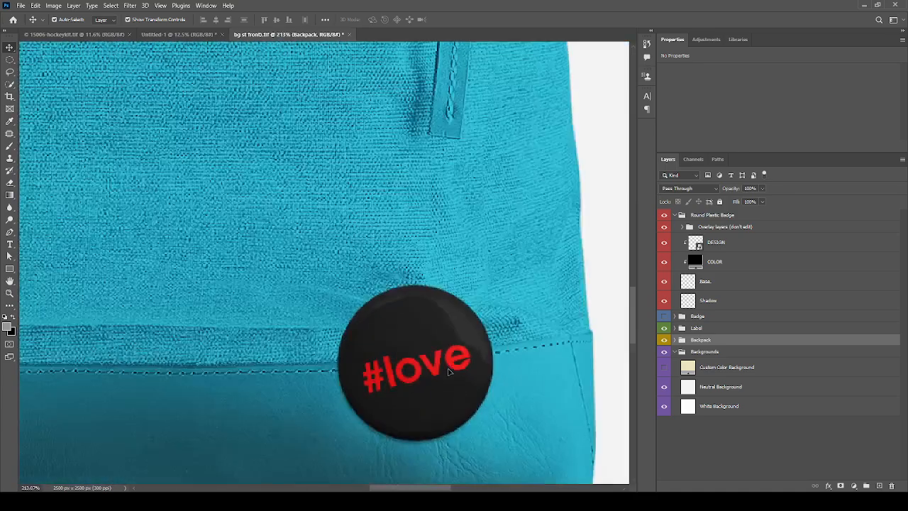
scroll(448, 371, "down", 5)
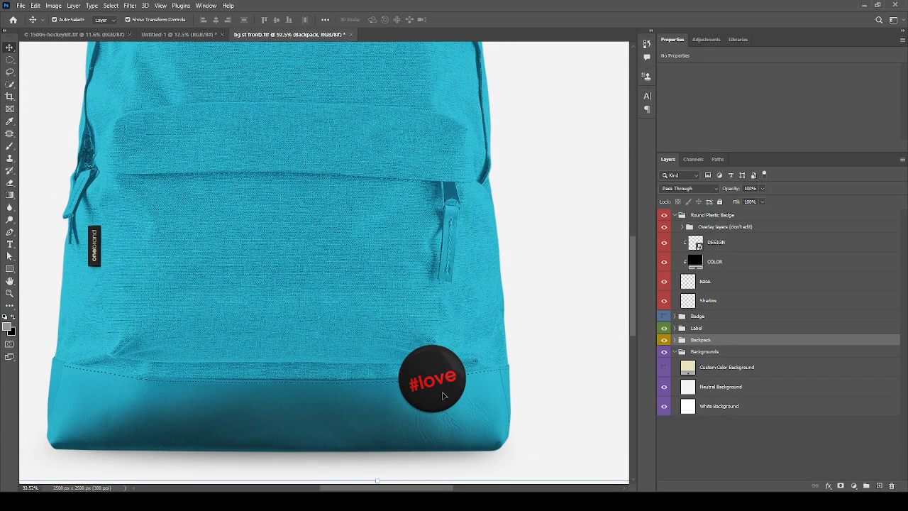
scroll(443, 395, "up", 4)
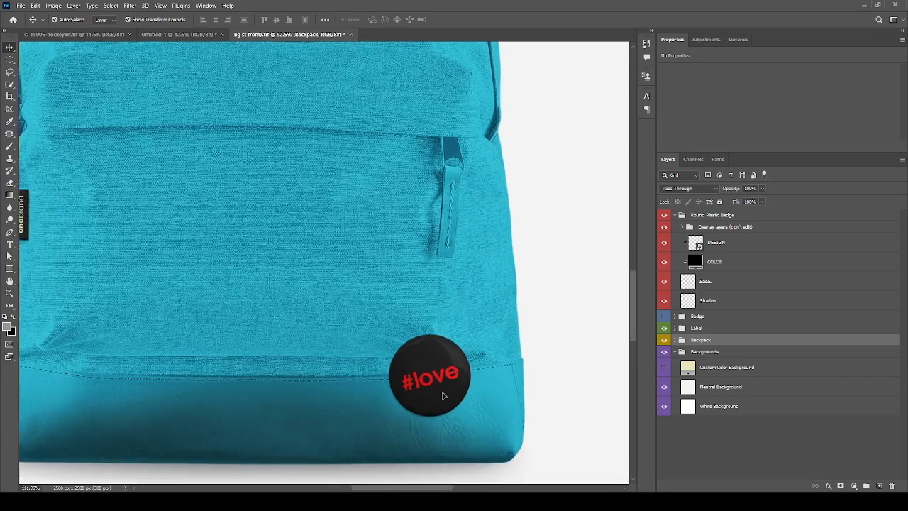
left_click(733, 250)
left_click(665, 248)
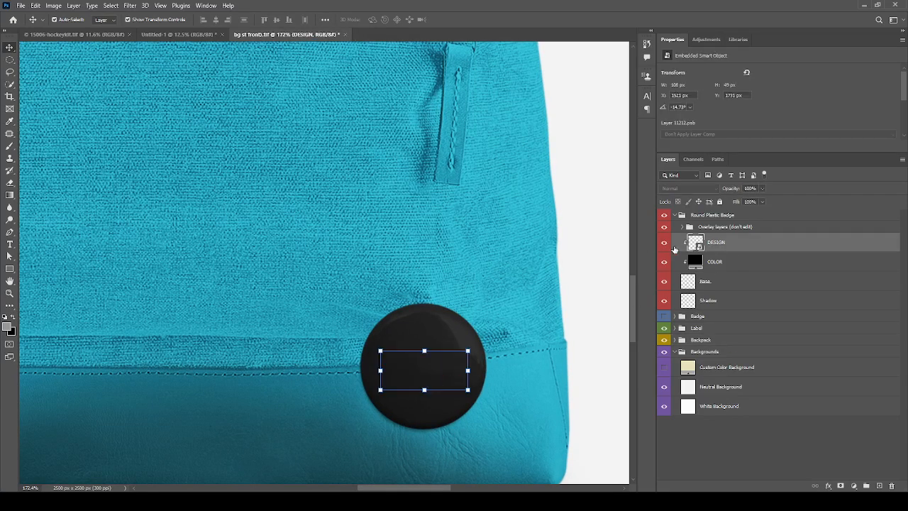
left_click(665, 248)
left_click(699, 263)
scroll(457, 314, "down", 1)
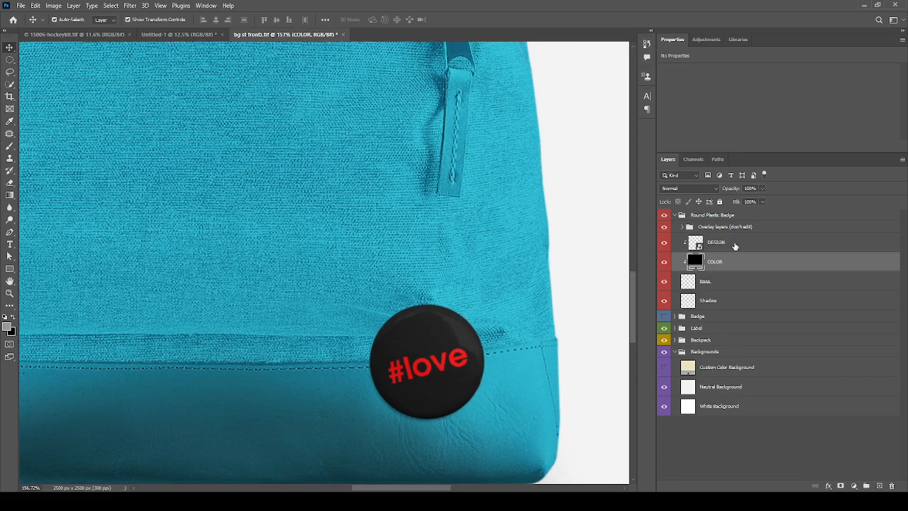
- Try to move the badge's DESIGN, COLOR, Base and Shadow layers upward together with Free Transform, and undo the move
left_click(735, 246)
left_click(708, 300, "shift")
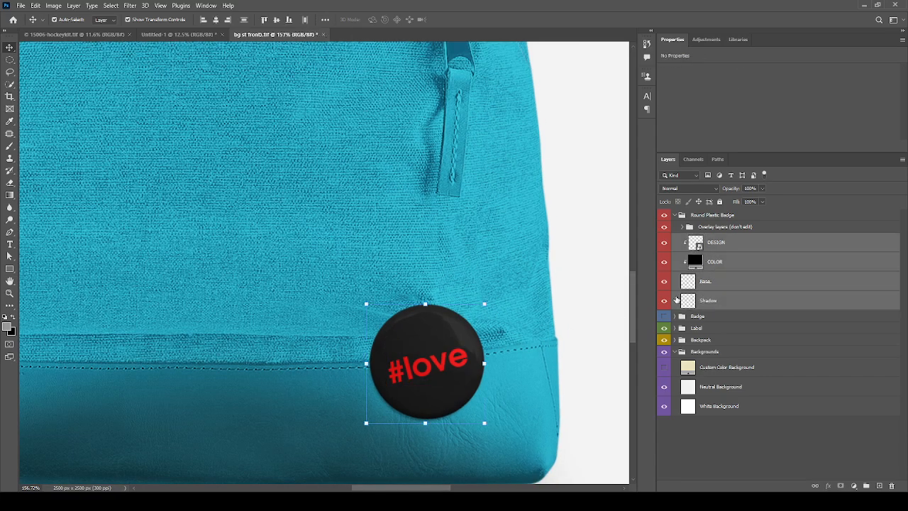
scroll(453, 325, "down", 2)
key("ctrl+t")
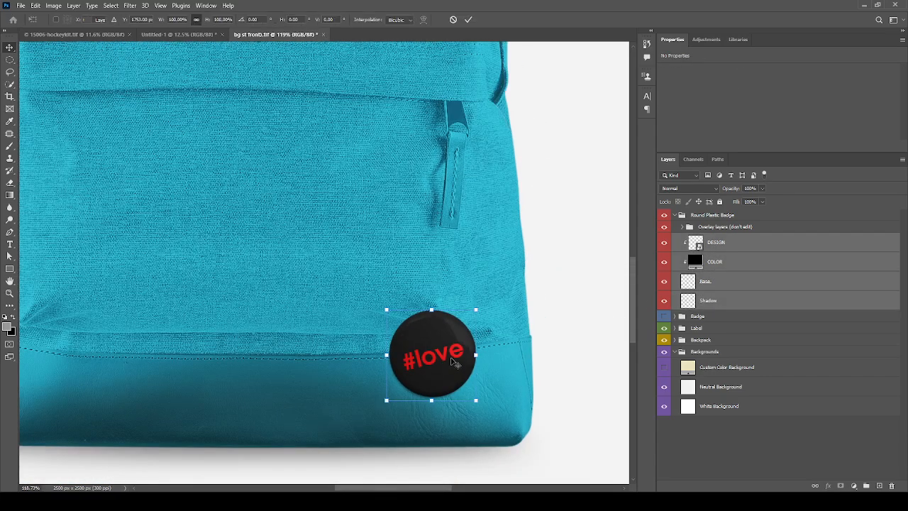
left_click_drag(452, 355, 453, 279)
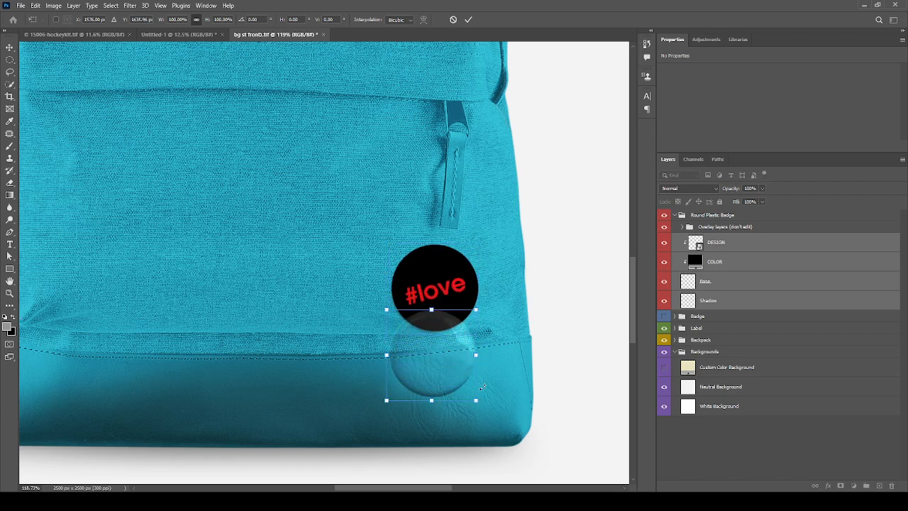
key("ctrl+z")
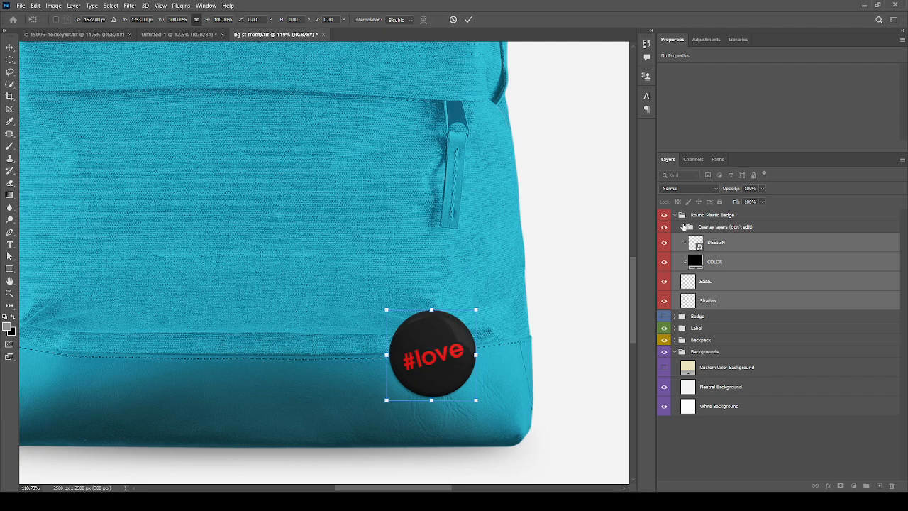
scroll(381, 385, "down", 2)
scroll(381, 385, "down", 1)
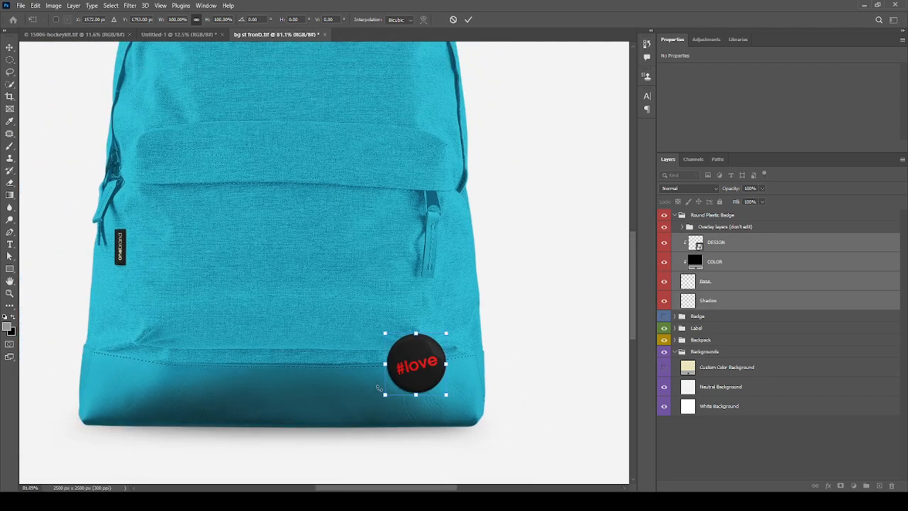
left_click(690, 429)
- Open the badge's DESIGN smart object for editing
scroll(461, 370, "up", 2)
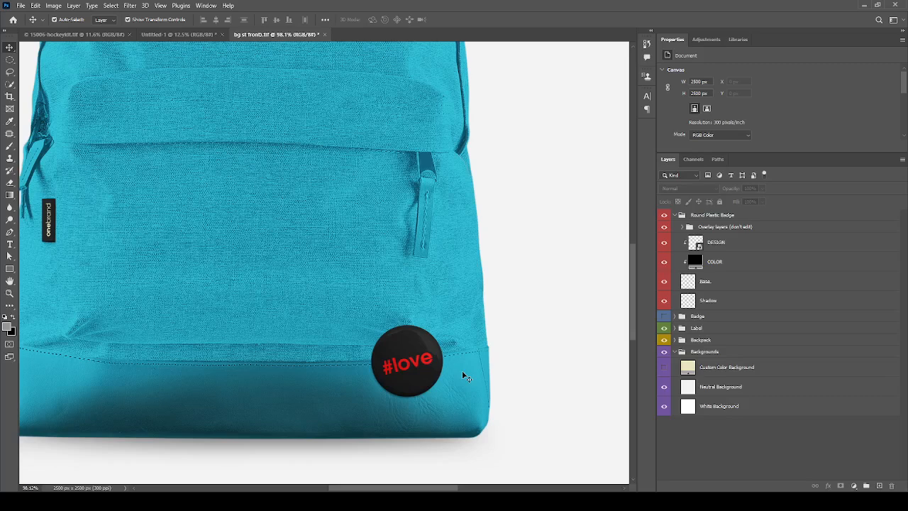
left_click(691, 243)
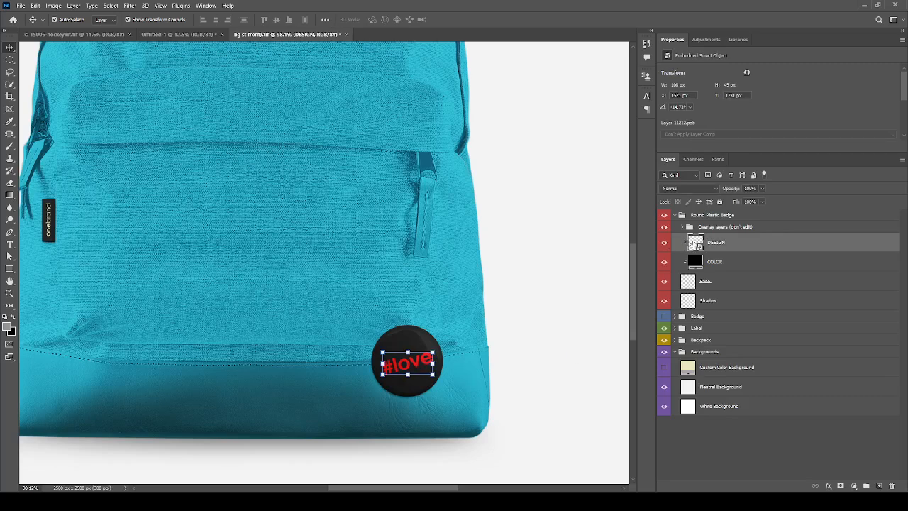
double_click(692, 244)
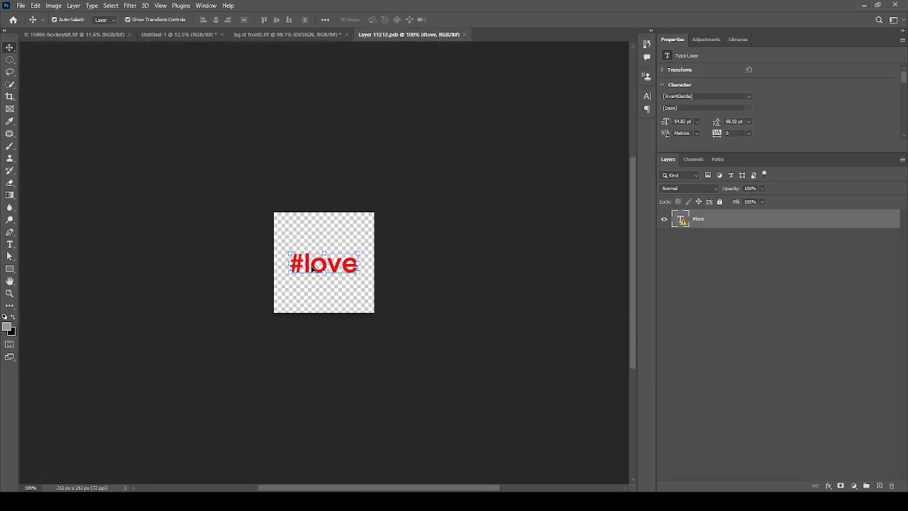
- Try to move the #love text past the canvas's right edge, and undo the move
scroll(312, 268, "up", 2)
left_click_drag(310, 268, 430, 259)
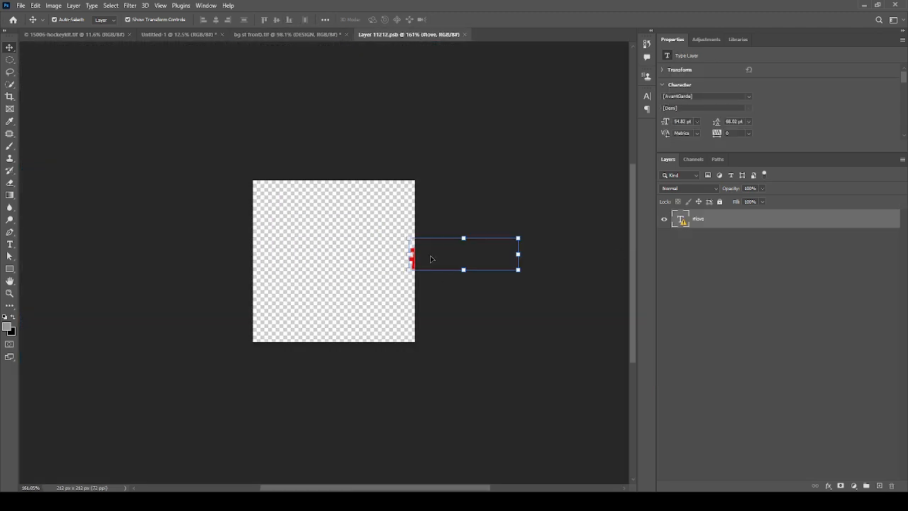
key("ctrl+z")
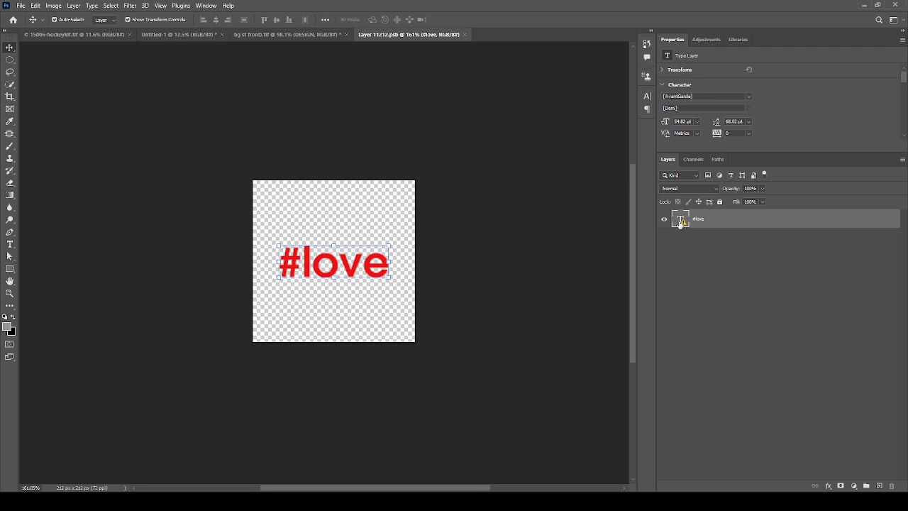
- Set the #love text's font to Source Sans Variable
left_click(703, 96)
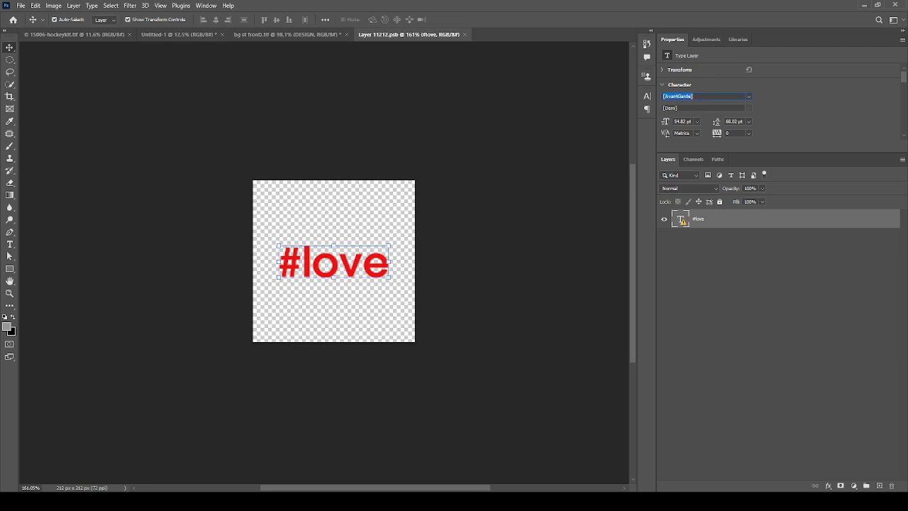
type("Source Sans Variable")
key("Return")
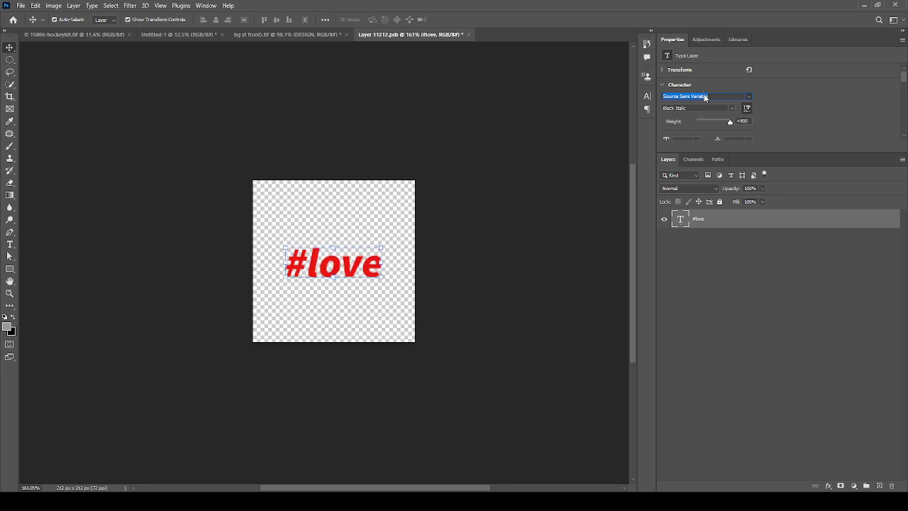
key("Return")
- Replace the word "love" with "bag" in the badge text
mouse_move(343, 264)
left_mouse_down()
mouse_move(403, 262)
mouse_move(327, 272)
left_mouse_up()
left_click(317, 265)
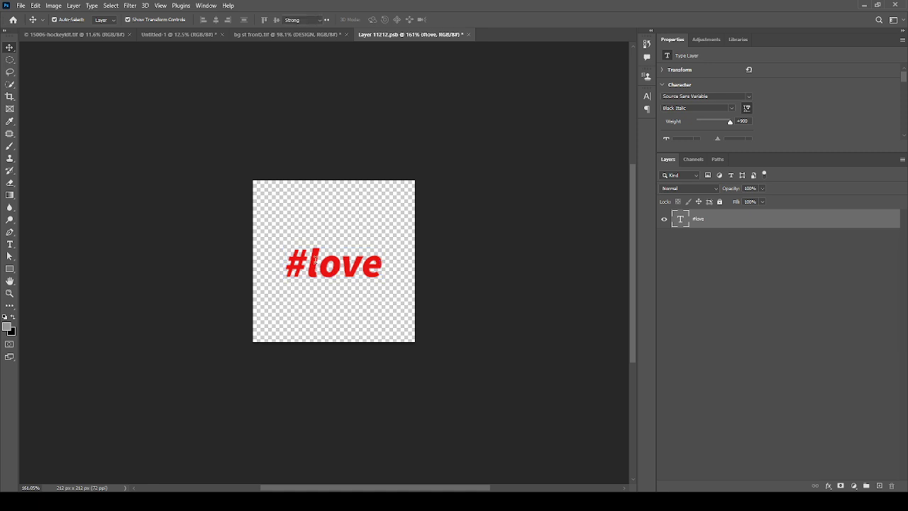
left_click(315, 263)
double_click(317, 263)
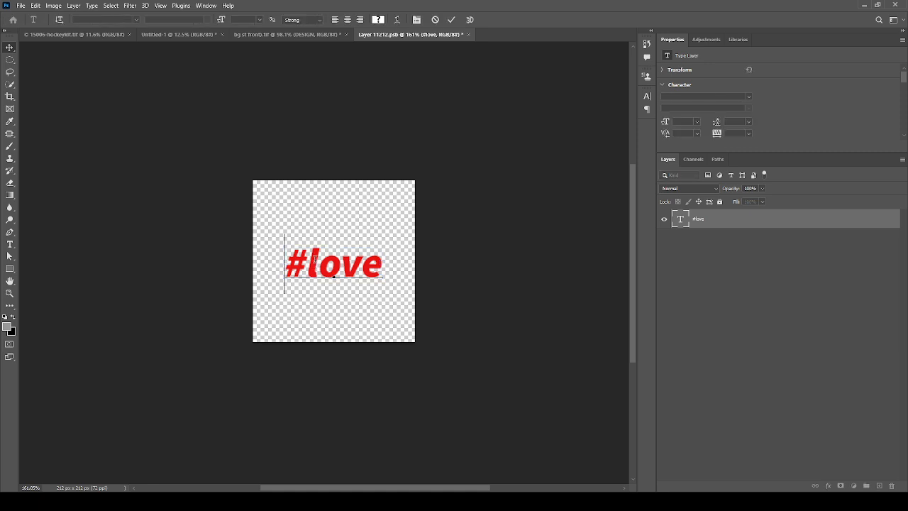
left_click_drag(315, 262, 388, 264)
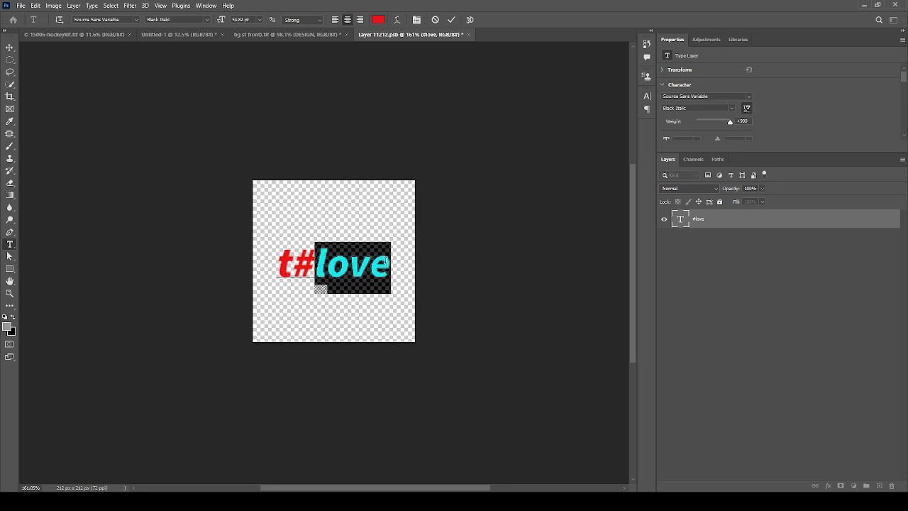
key("BackSpace")
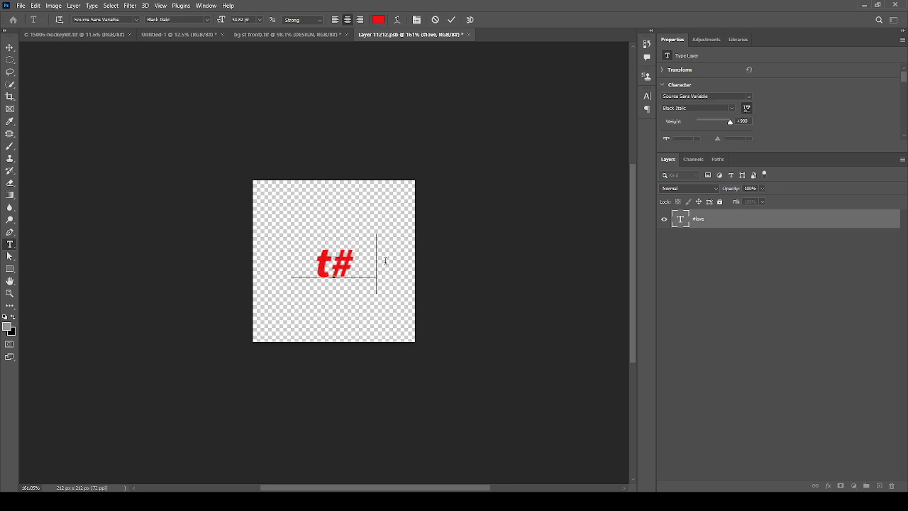
type("bag")
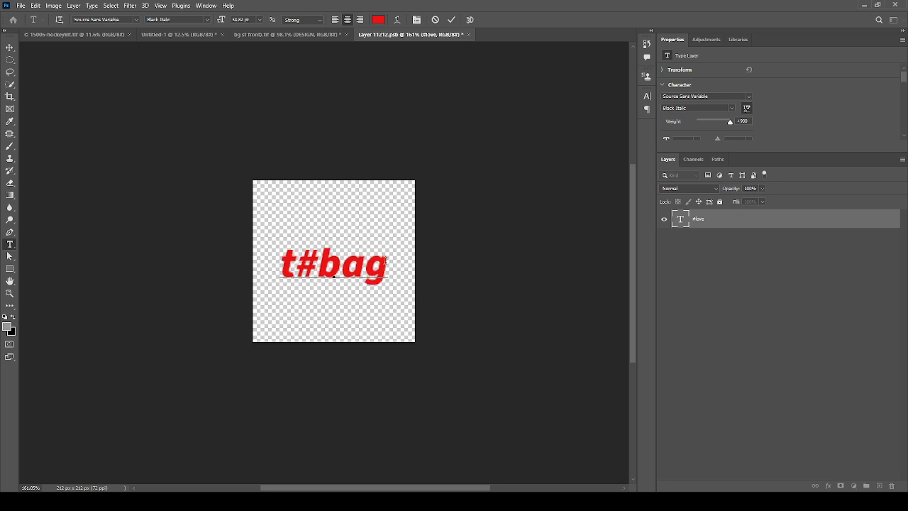
- Delete the stray "t" before the hash so the text reads #bag, commit the edit and save the smart object
left_click(295, 264)
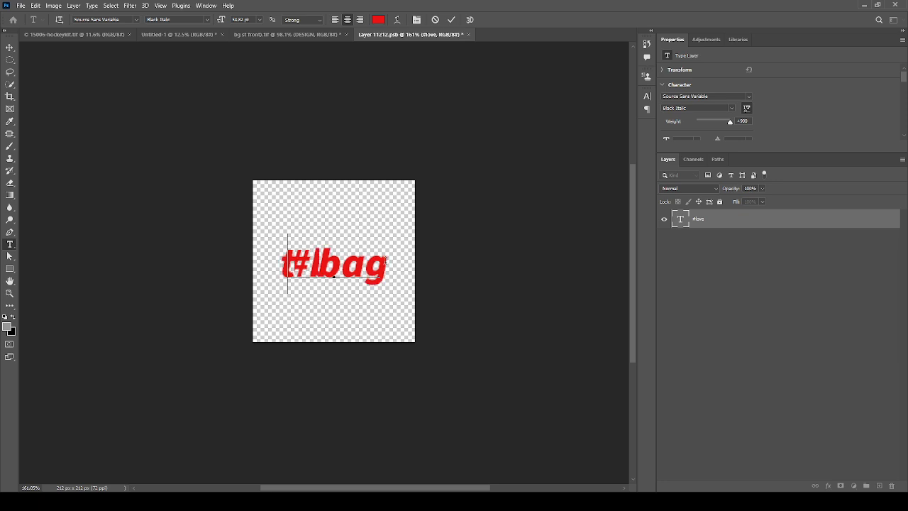
key("BackSpace")
scroll(388, 263, "up", 1)
key("ctrl+a")
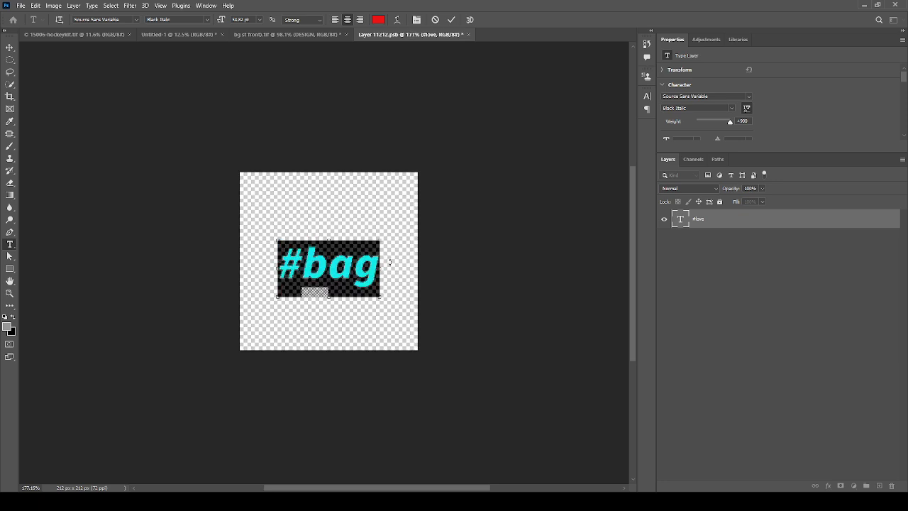
key("ctrl+h")
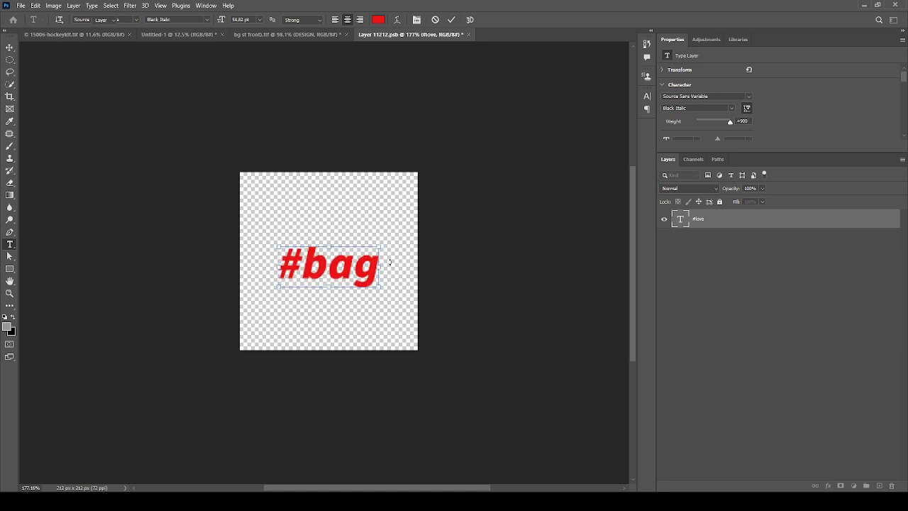
key("Escape")
key("v")
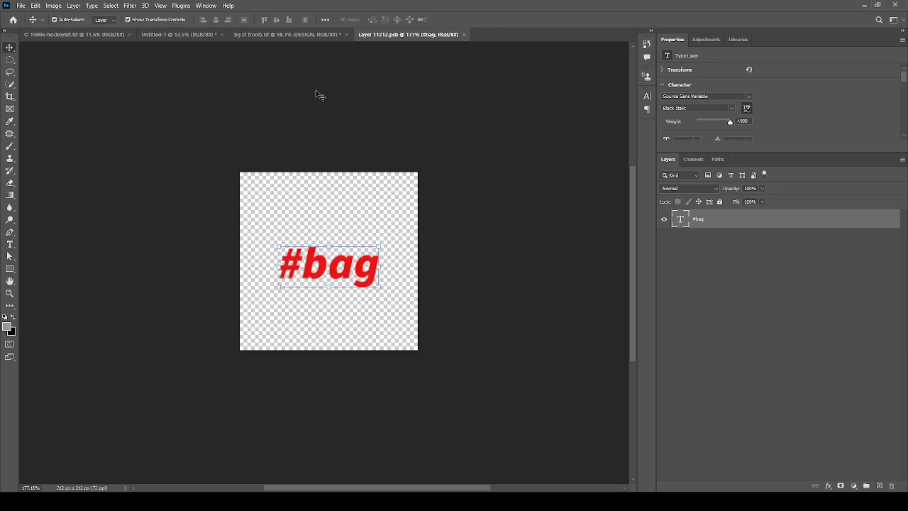
- Close the 15006-hockeykit.tif document and return to the backpack mockup, deselecting all layers to check the #bag badge
left_click(87, 28)
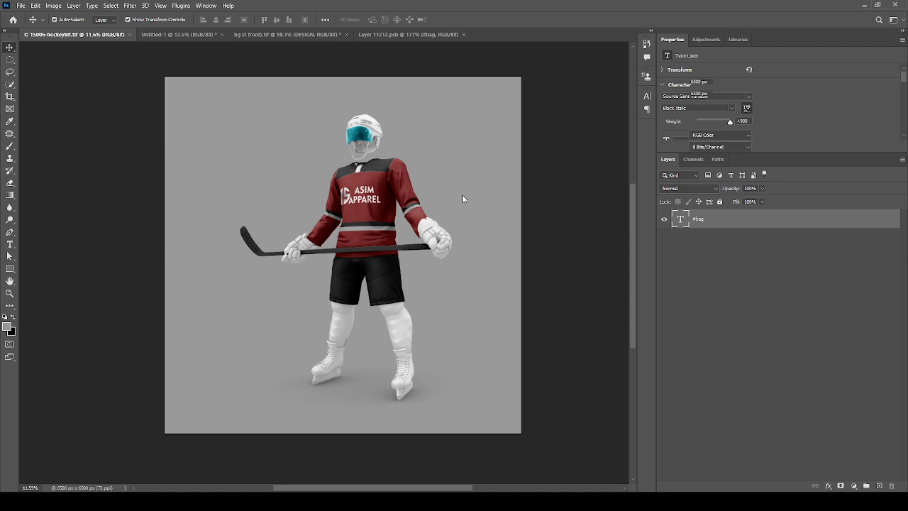
left_click(129, 34)
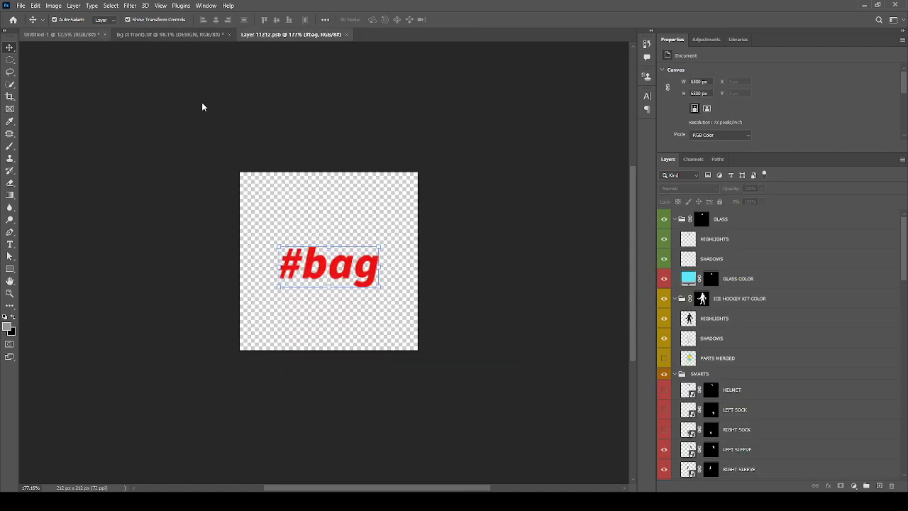
left_click(112, 34)
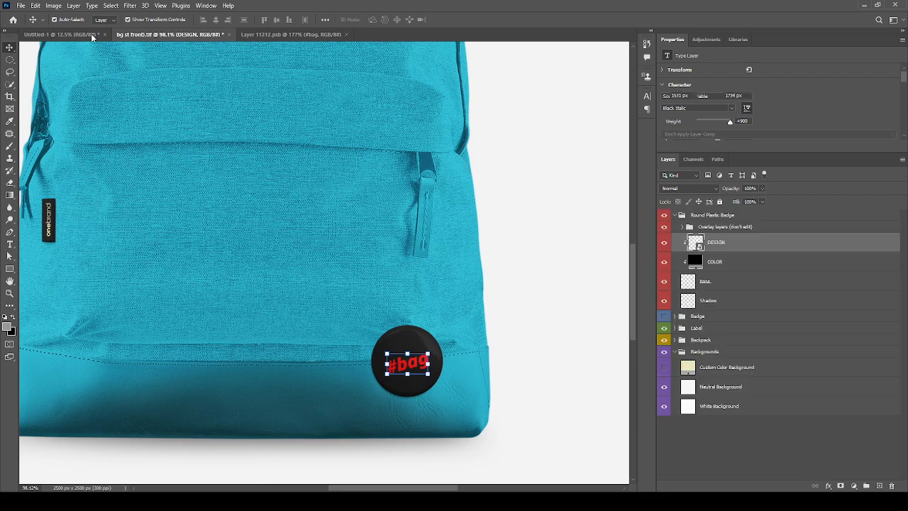
scroll(428, 347, "down", 4)
left_click(728, 445)
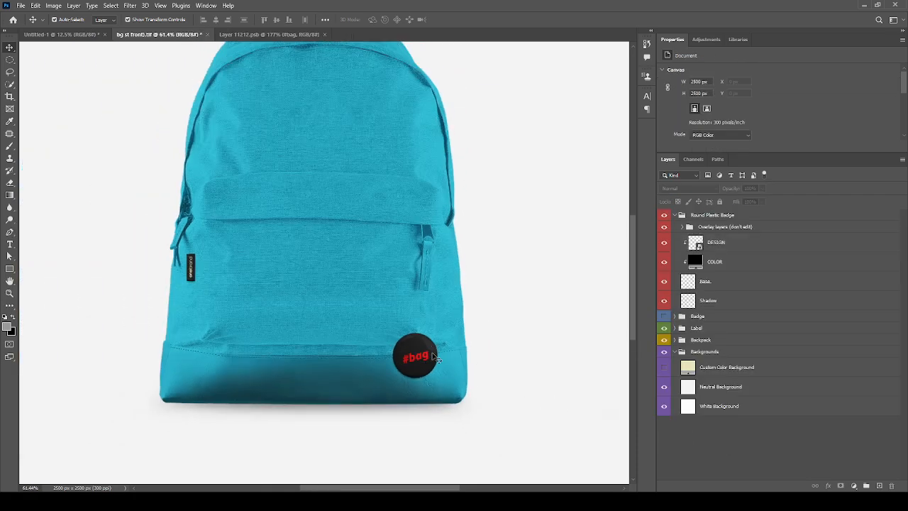
scroll(436, 358, "up", 3)
scroll(348, 178, "down", 1)
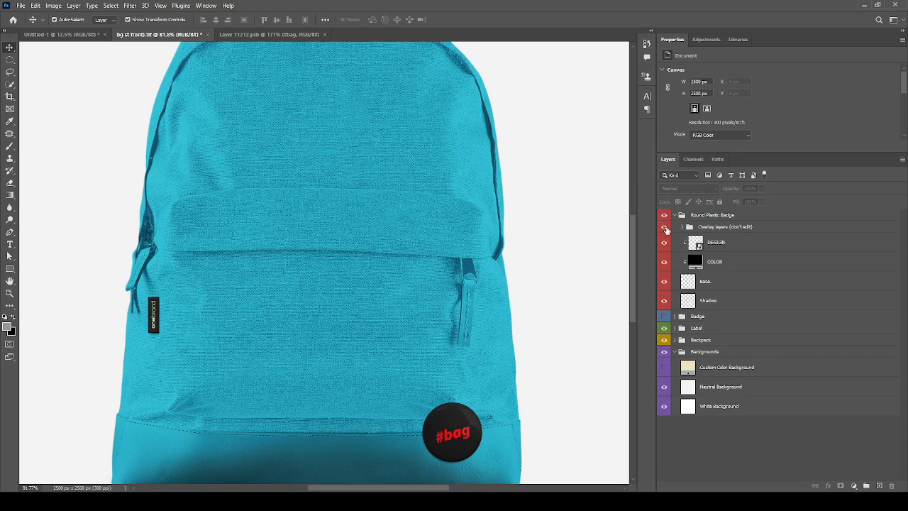
- Collapse the Round Plastic Badge group and make the Badge group visible on the backpack
left_click(675, 215)
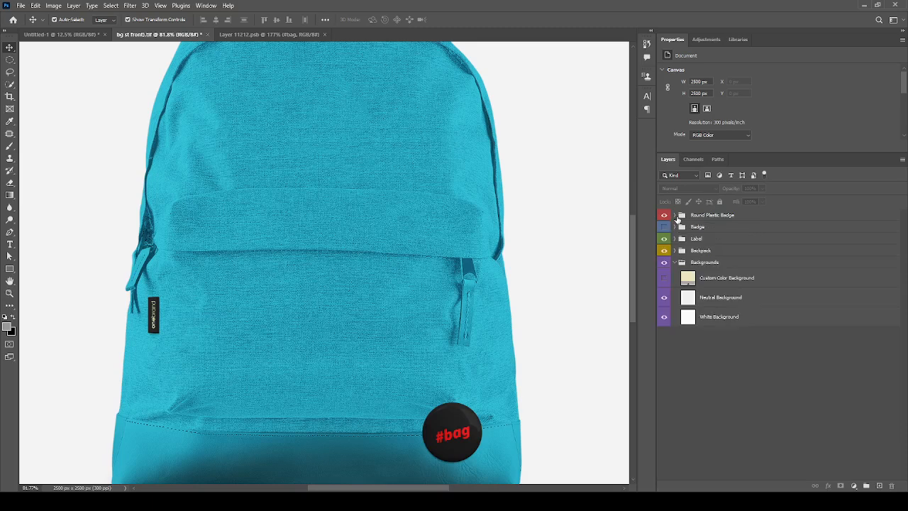
left_click(665, 227)
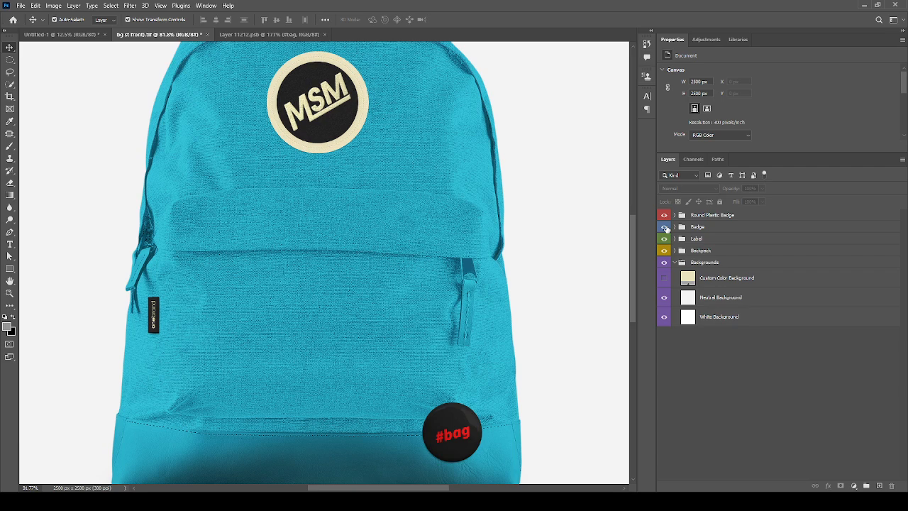
left_click(665, 227)
scroll(293, 383, "down", 2)
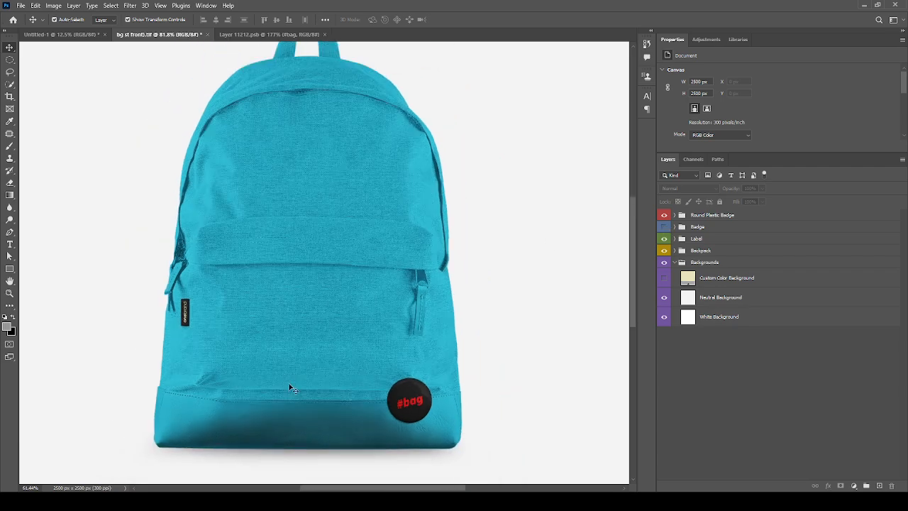
scroll(318, 112, "up", 4)
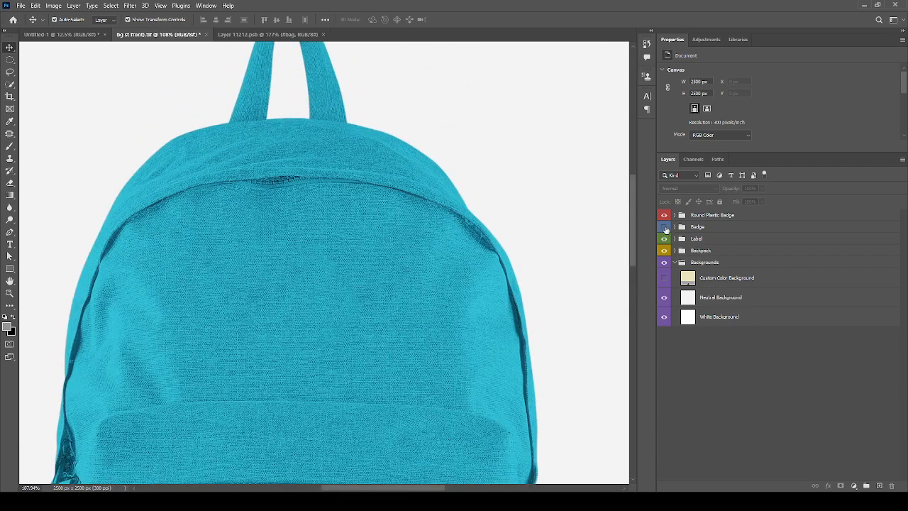
left_click(665, 227)
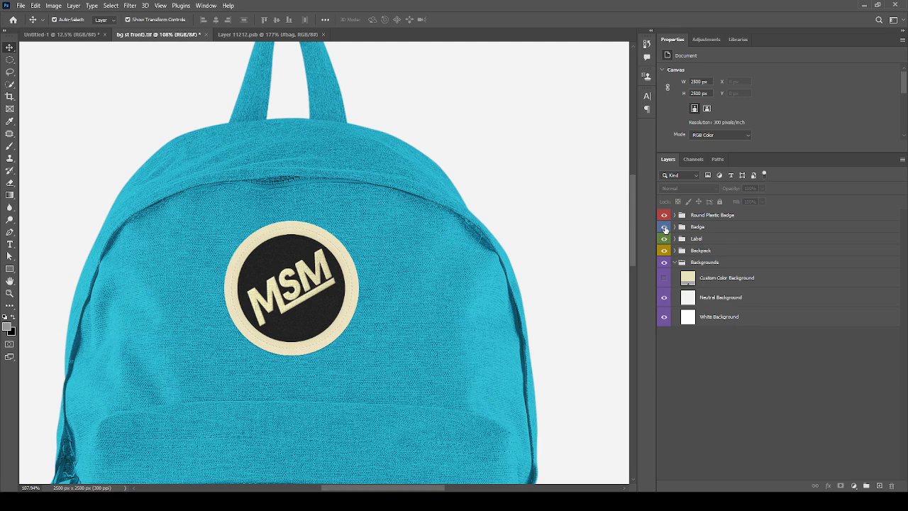
scroll(319, 261, "up", 3)
scroll(319, 261, "down", 1)
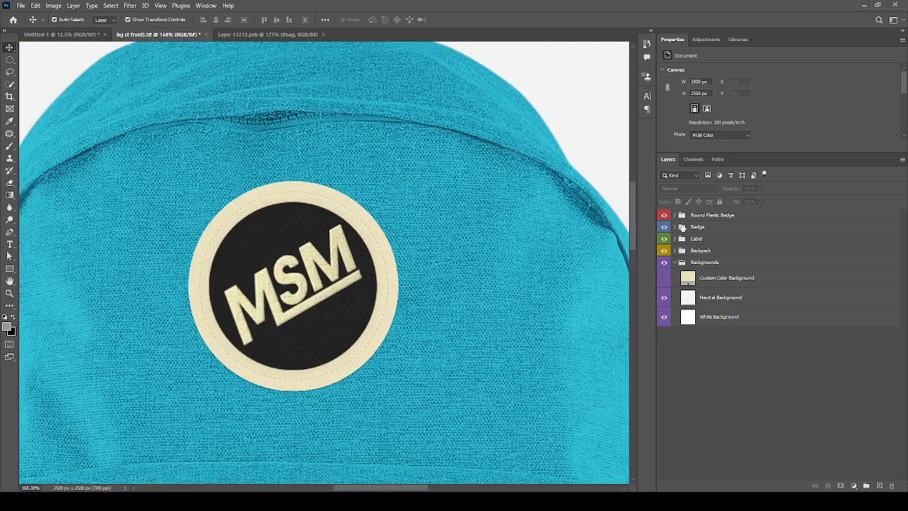
- Expand the Badge group, hide its plain DESIGN layer, and toggle the DESIGN: Embroidered layer off and back on
left_click(675, 227)
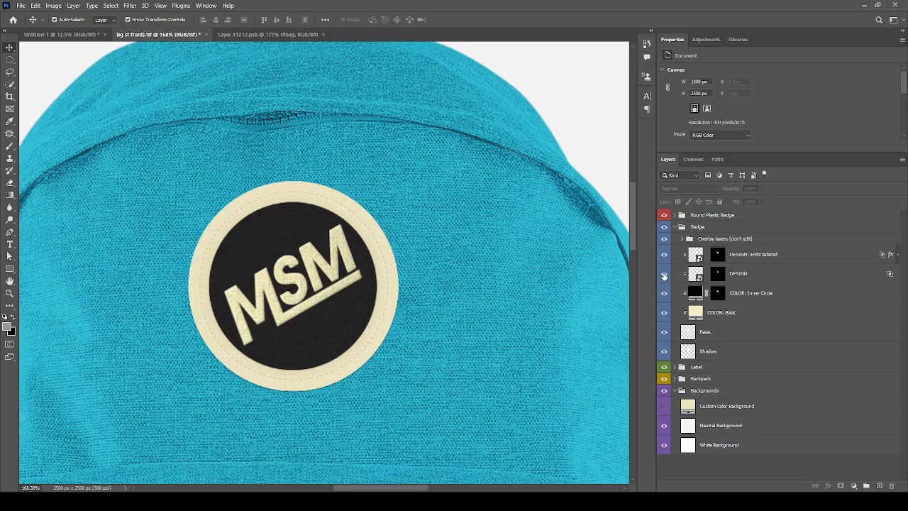
left_click(664, 275)
left_click(663, 255)
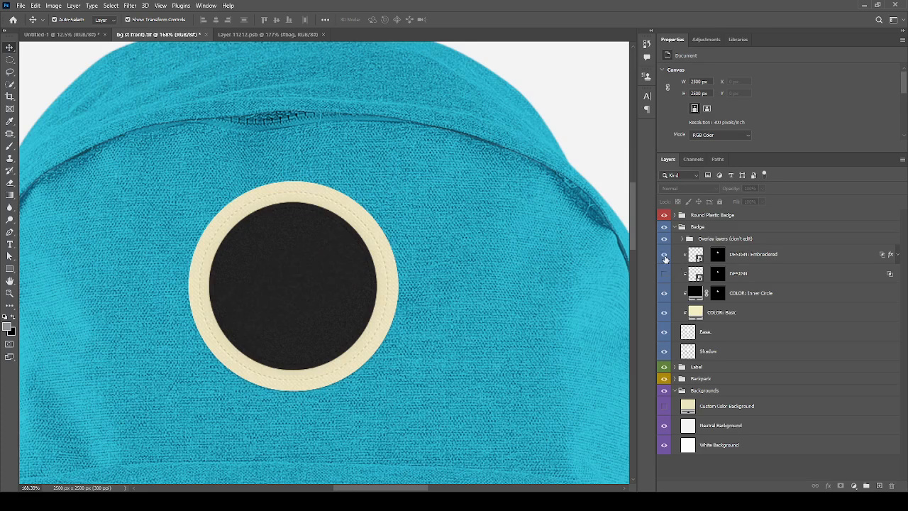
left_click(664, 256)
- Open the DESIGN: Embroidered smart object and delete the "SM" text layer from its artwork
double_click(695, 257)
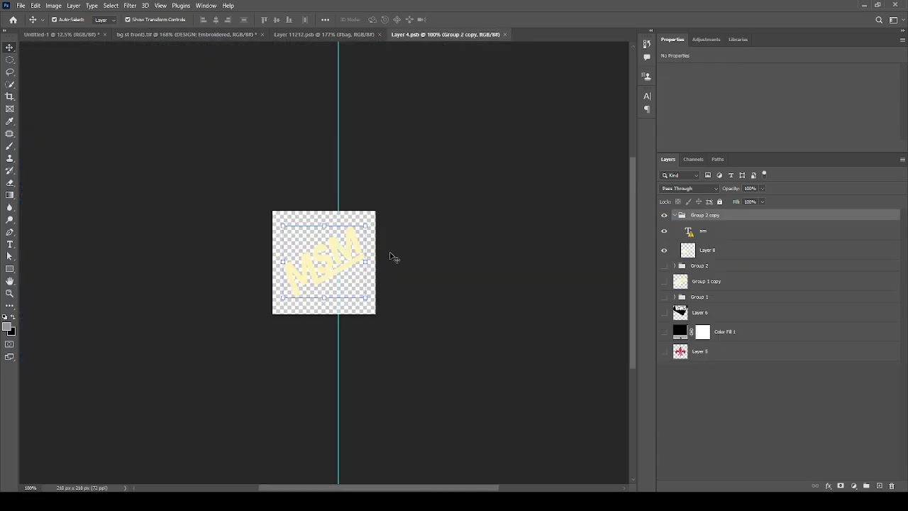
scroll(357, 261, "up", 4)
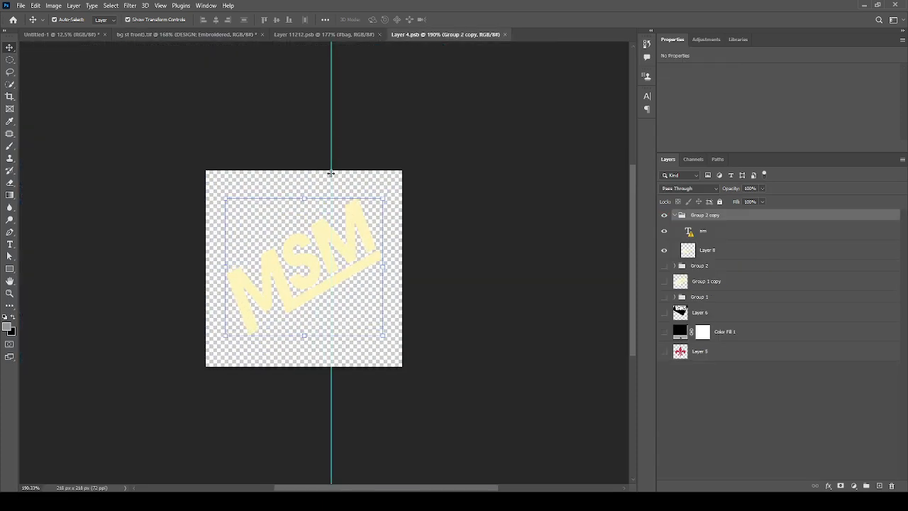
left_click(341, 237)
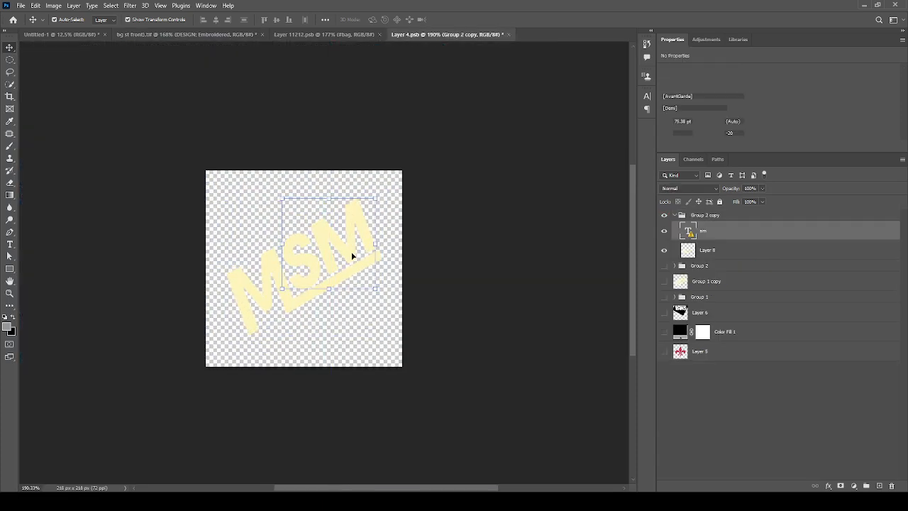
key("Delete")
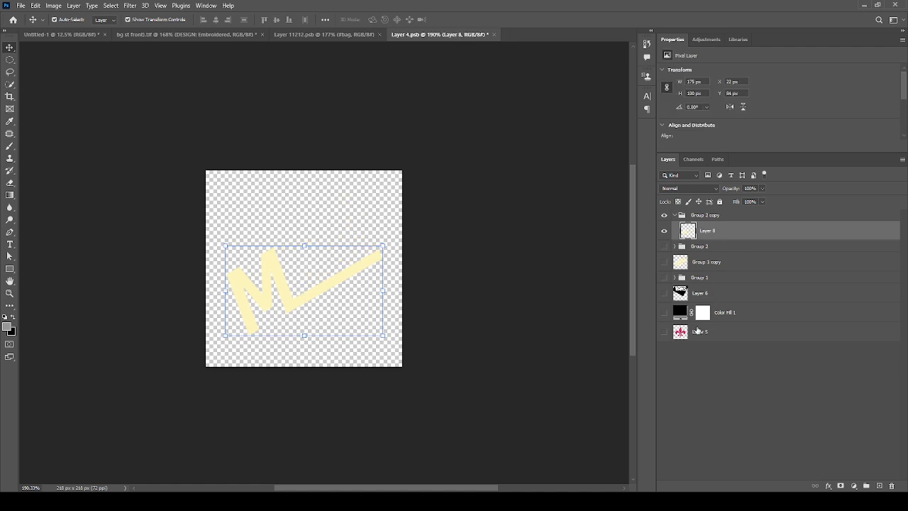
- Show the fleur-de-lis on Layer 5 and delete every layer and group above it
left_click(665, 332)
left_click(751, 312)
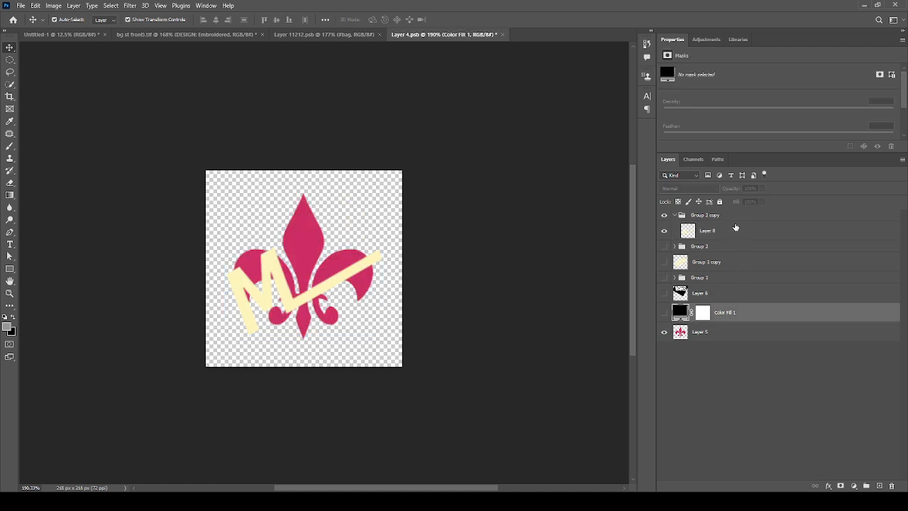
left_click(735, 226, "shift")
left_click(735, 216, "shift")
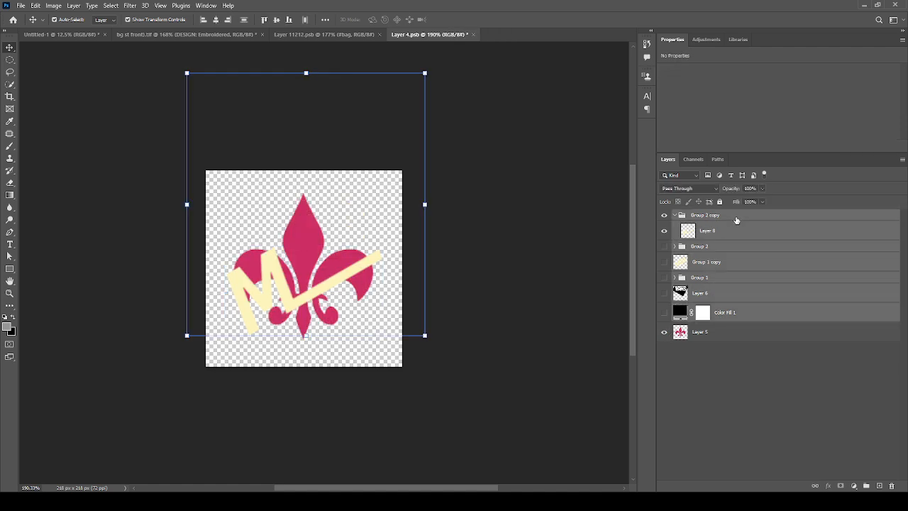
left_click(892, 486)
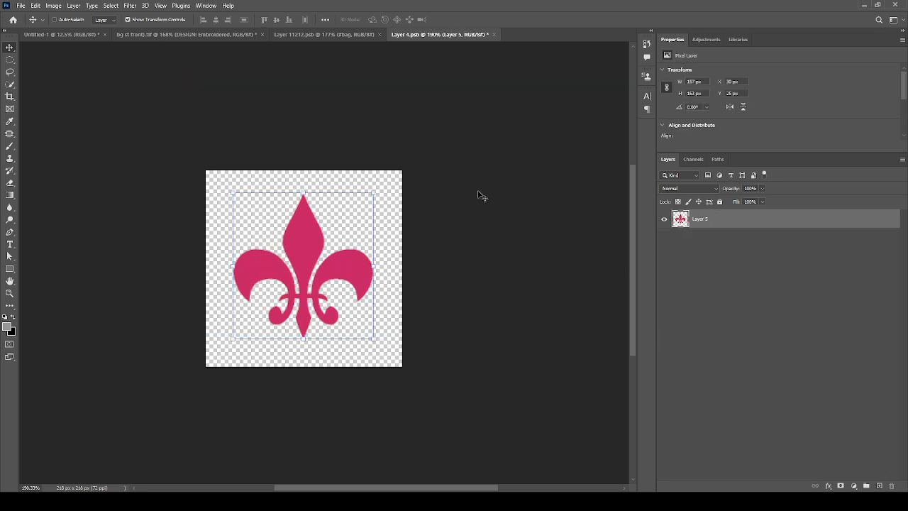
- Save the fleur-de-lis smart object and return to the backpack mockup to view the updated badge
key("ctrl+s")
left_click(145, 34)
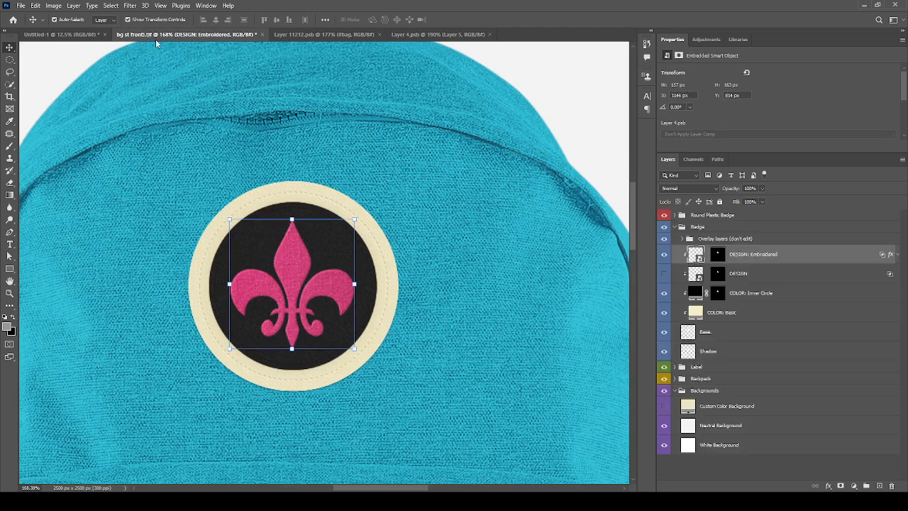
scroll(312, 183, "down", 5)
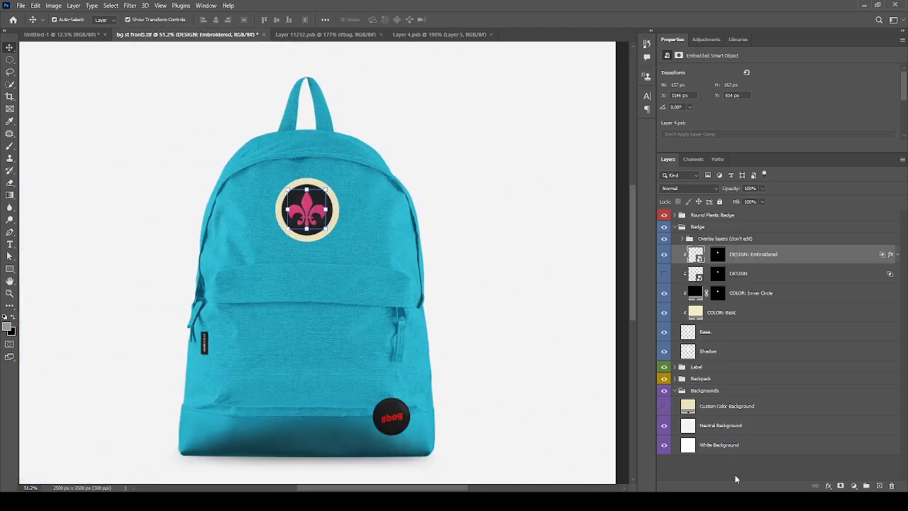
- Reopen the DESIGN: Embroidered smart object and place logo-1.png over the fleur-de-lis
double_click(696, 256)
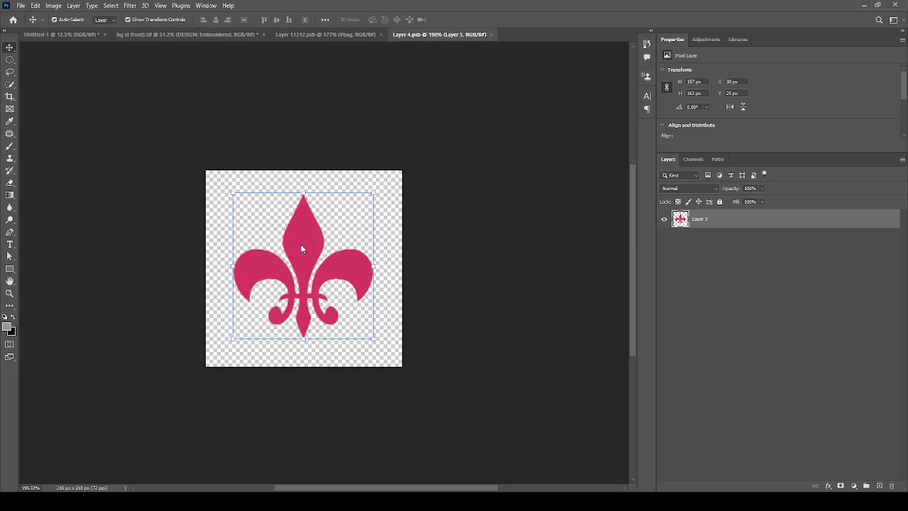
left_click_drag(300, 246, 378, 231)
key("Return")
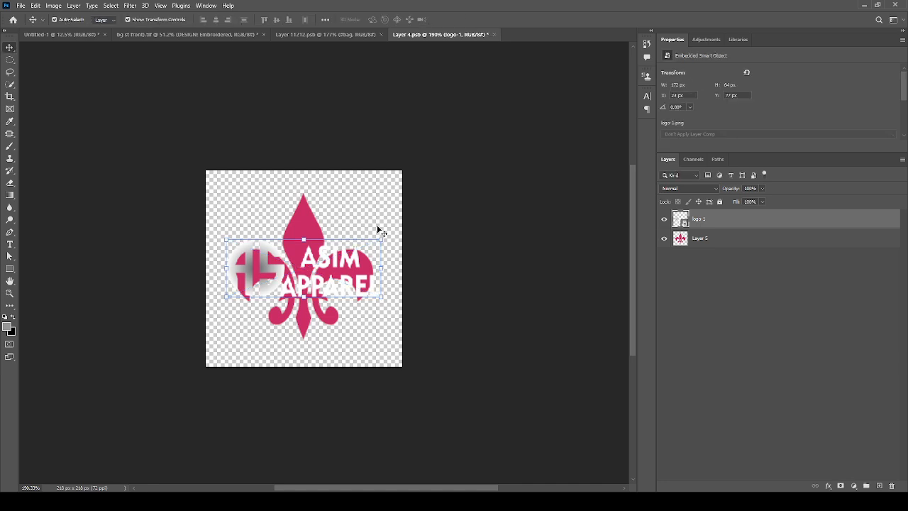
- Hide and delete the fleur-de-lis layer beneath the logo, and save the smart object
left_click(665, 240)
left_click_drag(692, 239, 891, 486)
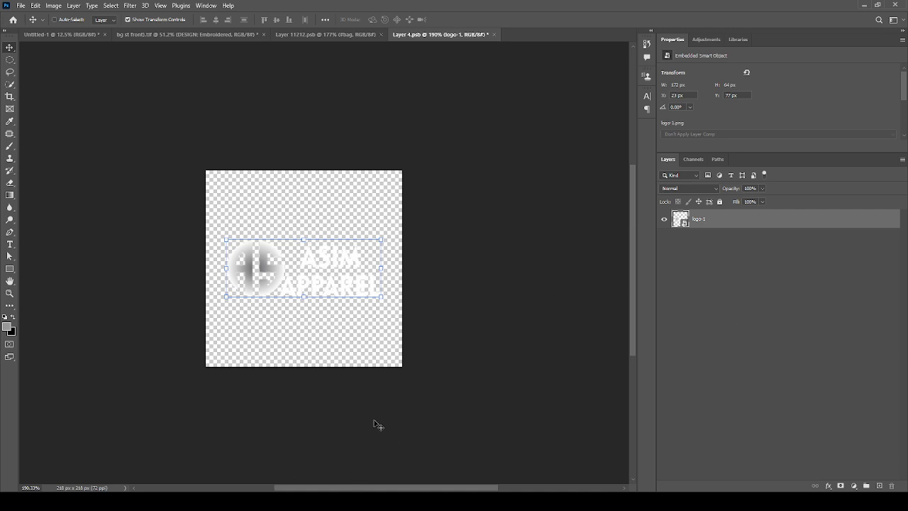
key("ctrl+s")
- Close the Untitled-1 document and return to the backpack mockup, deselecting all layers to check the logo badge
left_click(67, 38)
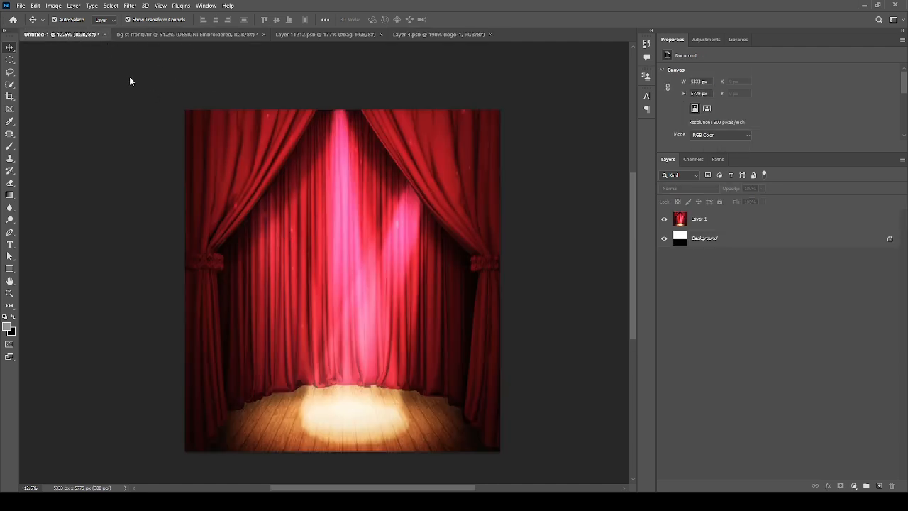
key("ctrl+w")
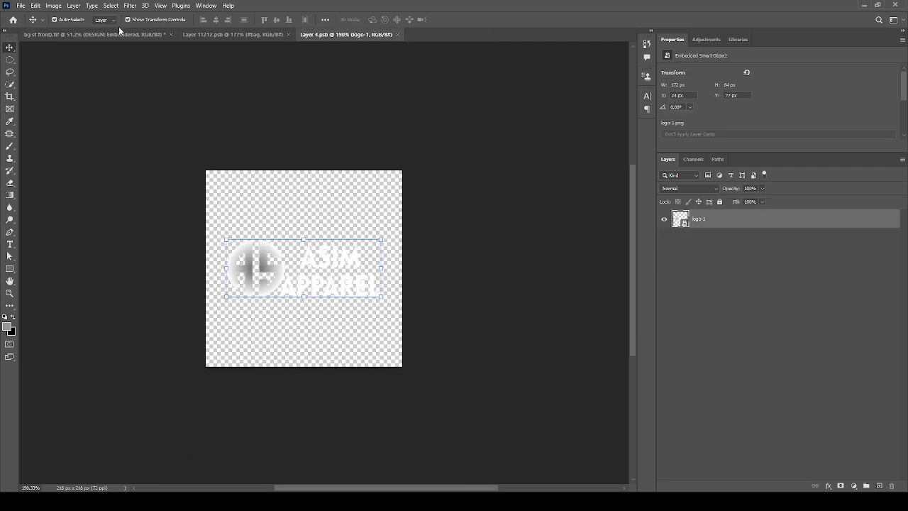
left_click(120, 34)
scroll(343, 204, "up", 3)
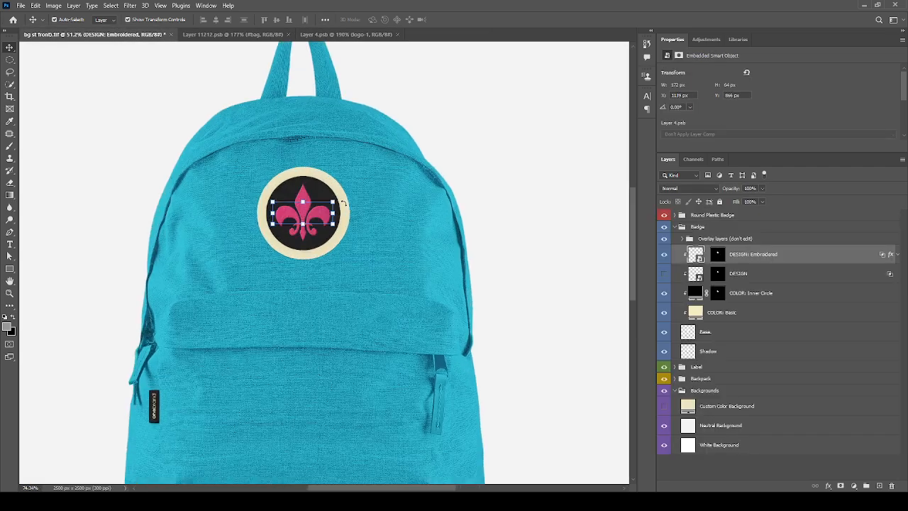
left_click(721, 473)
scroll(369, 213, "down", 3)
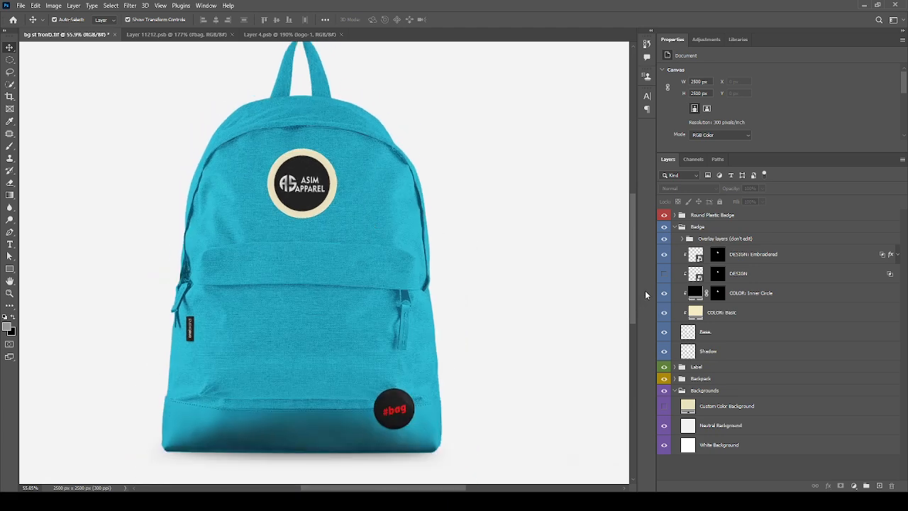
- Collapse the Badge group and expand the Label group, toggling the visibility of the Label group and its DESIGN layer off and on
left_click(675, 227)
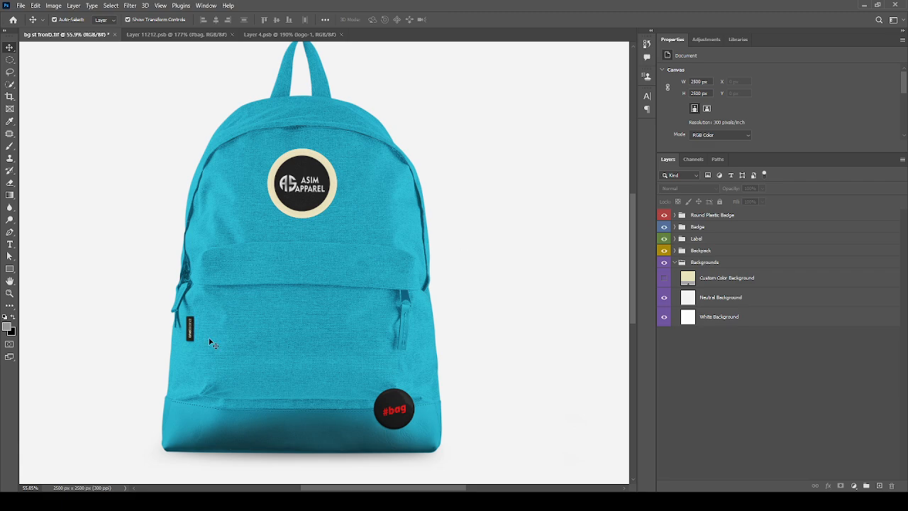
scroll(185, 314, "up", 8)
scroll(186, 314, "up", 3)
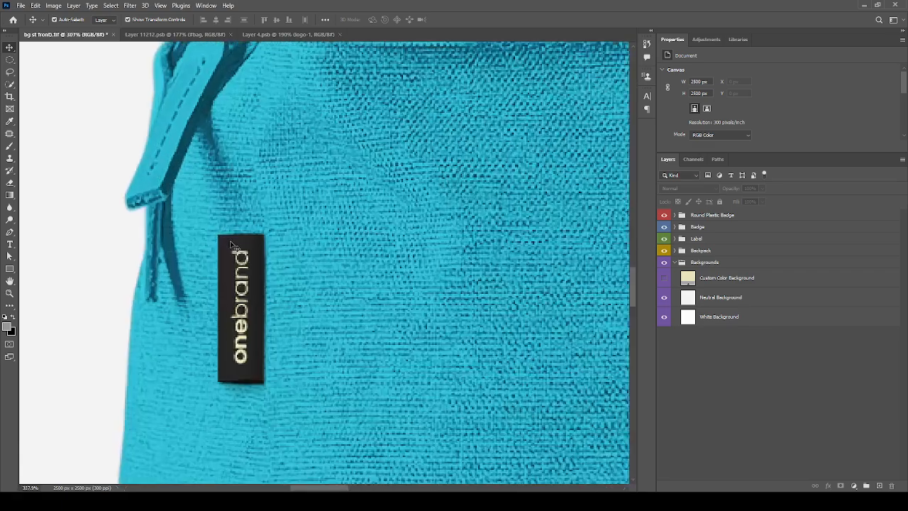
left_click(666, 241)
left_click(666, 242)
left_click(675, 239)
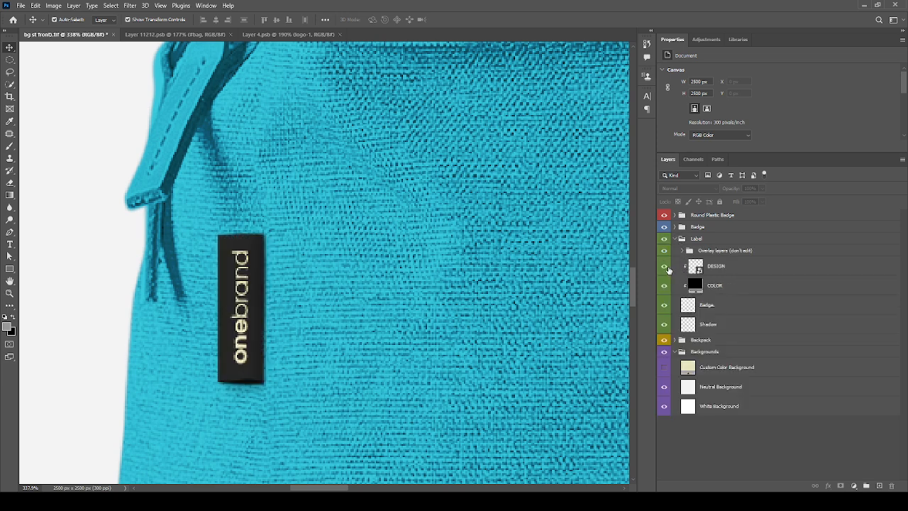
left_click(667, 267)
left_click(667, 267)
- Open the Label group's DESIGN smart object for text editing
double_click(695, 266)
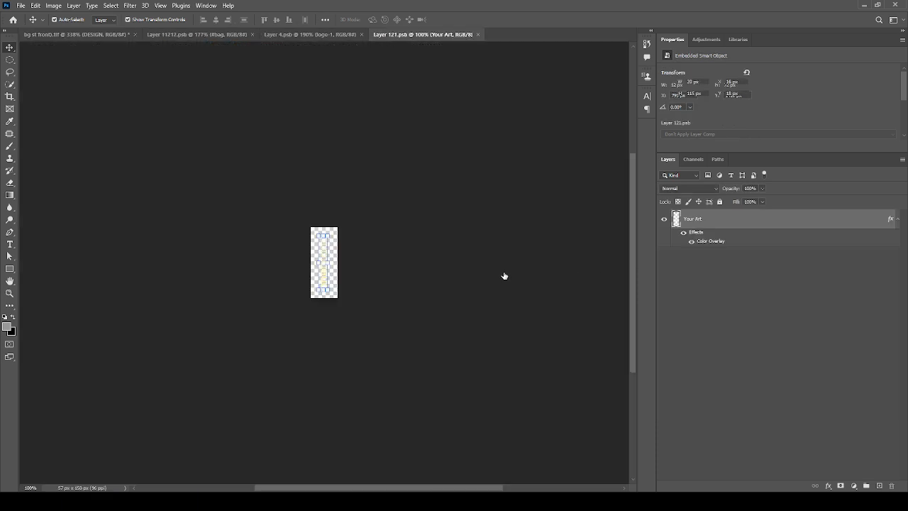
key("ctrl+plus")
key("t")
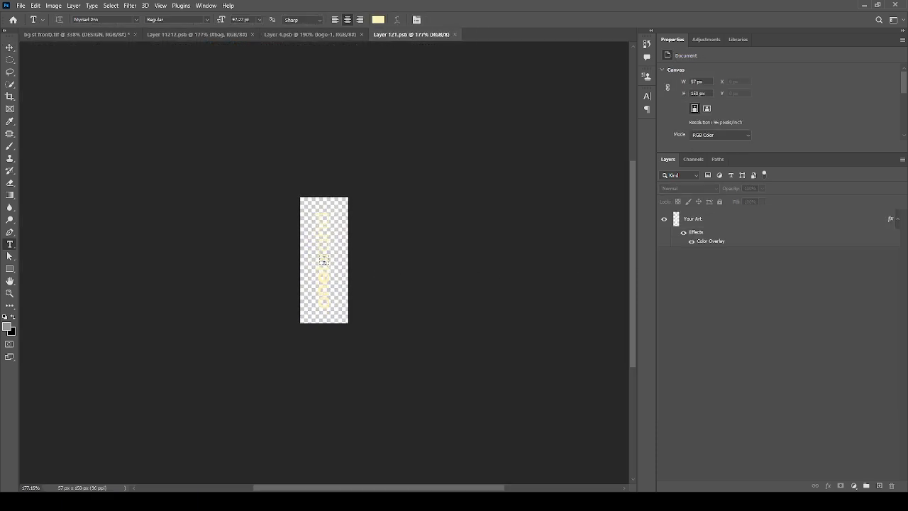
left_click(324, 260)
type("1")
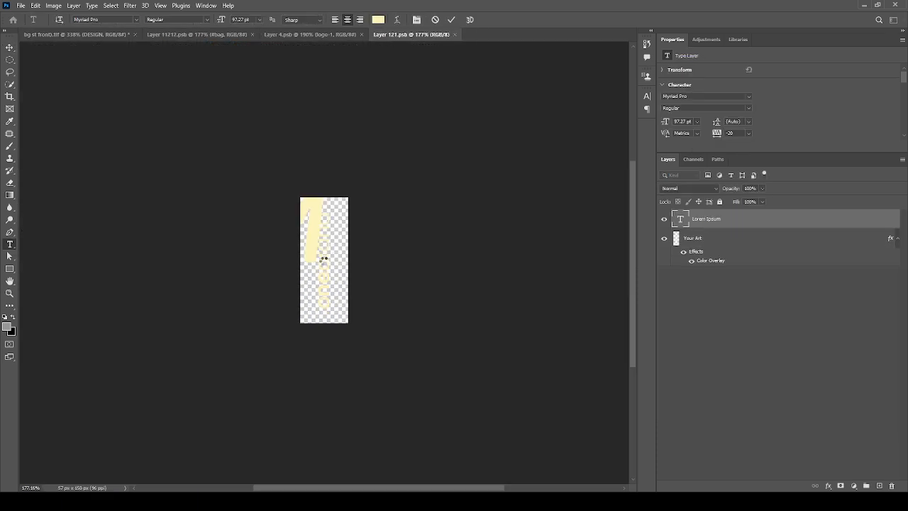
key("Escape")
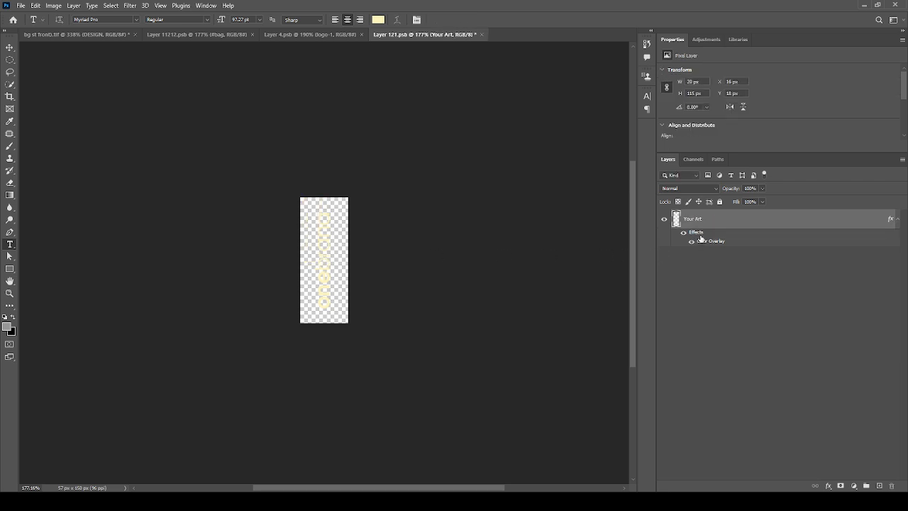
left_click(664, 220)
left_click(664, 219)
- Set the foreground colour to white for the label text
key("i")
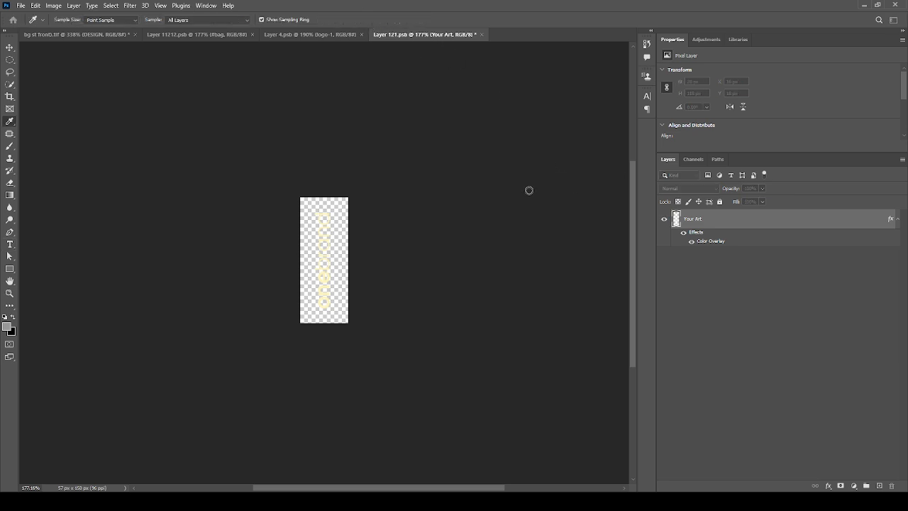
left_click_drag(529, 190, 425, 80)
key("t")
scroll(328, 267, "up", 5)
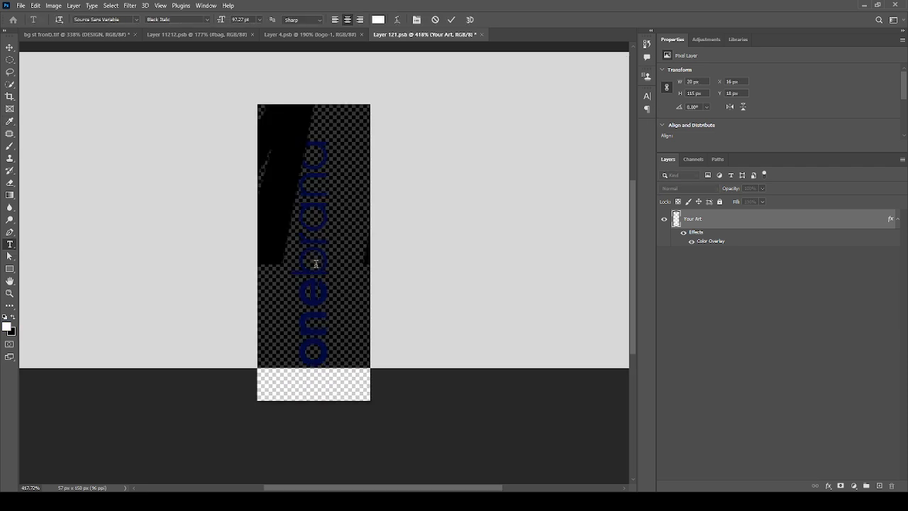
left_click(314, 261)
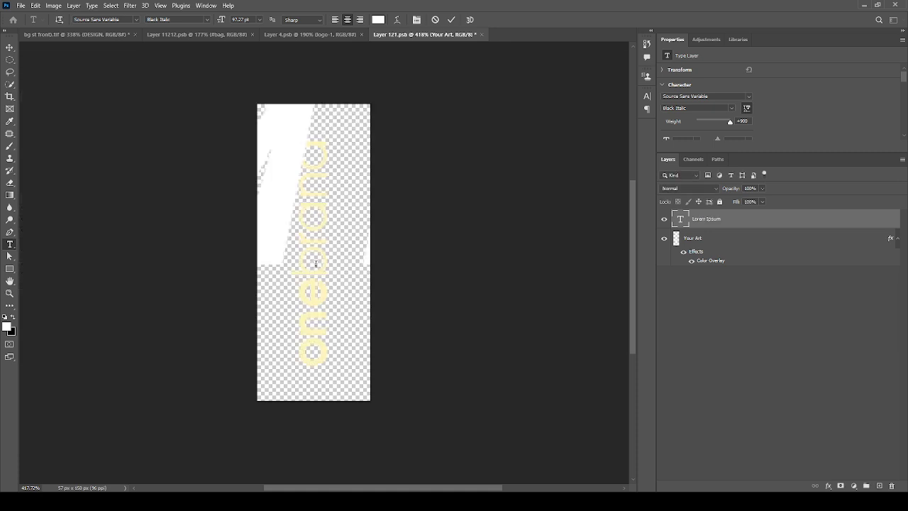
left_click(579, 273)
key("Delete")
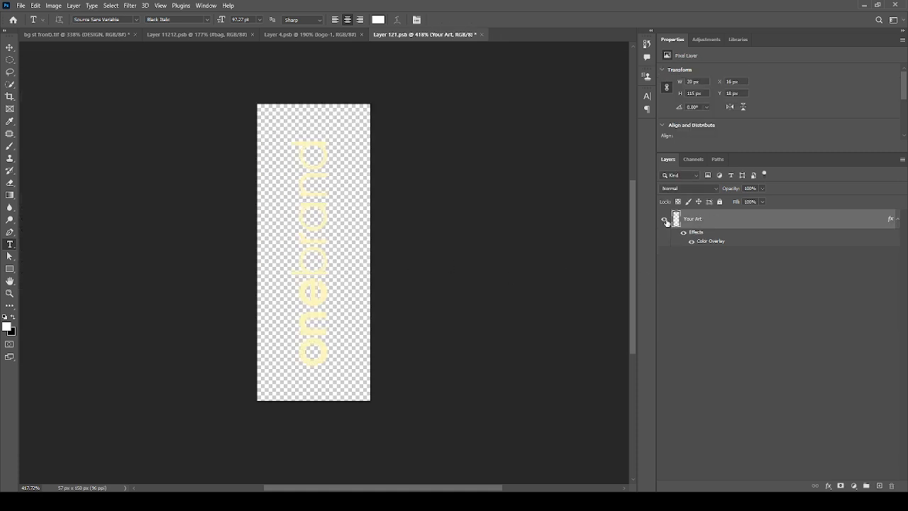
left_click(666, 220)
left_click(666, 220)
- Add the text ASIMAPPAREL at 10 pt across the onebrand lettering in the label artwork
left_click(300, 221)
left_click(243, 19)
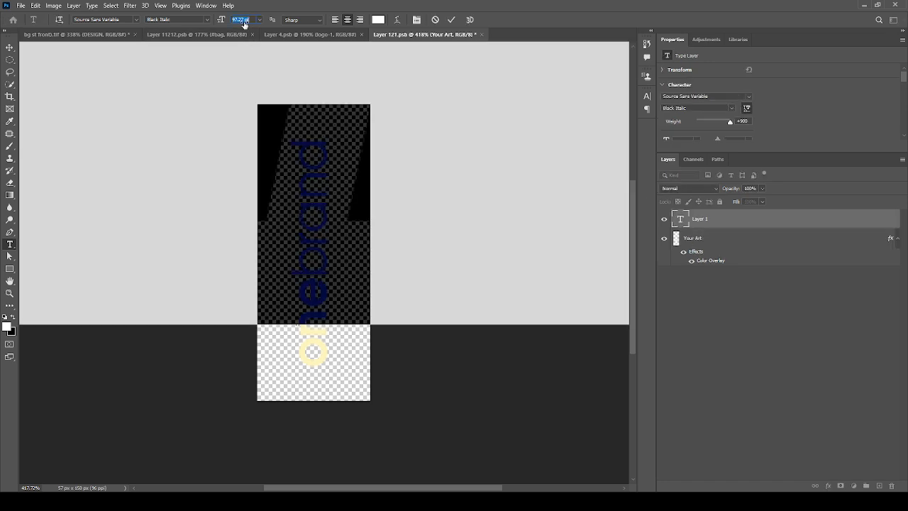
type("10")
key("Return")
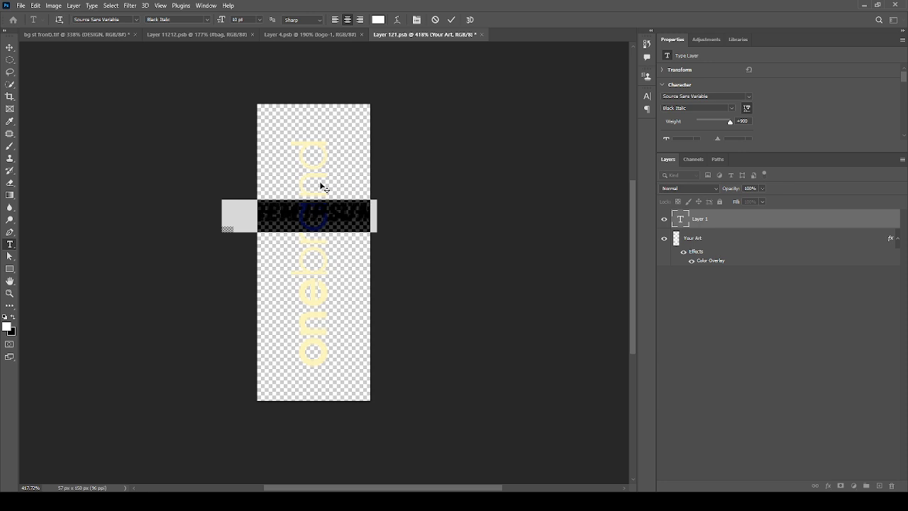
type("ASIMAPPAREL")
key("ctrl+Return")
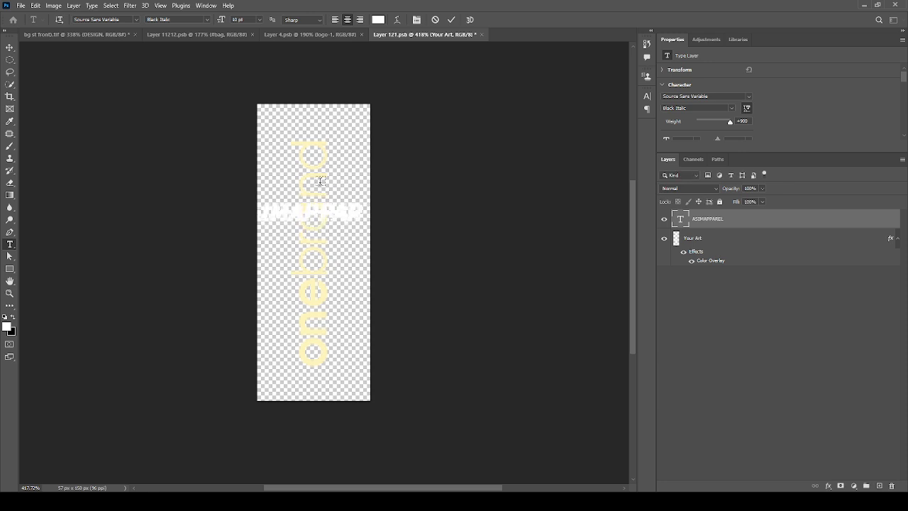
- Rotate the ASIMAPPAREL text by -90° and scale it to about 151% so it covers the vertical onebrand lettering
key("ctrl+t")
left_click_drag(381, 244, 324, 89)
left_click_drag(317, 138, 354, 71)
left_click_drag(290, 166, 312, 189)
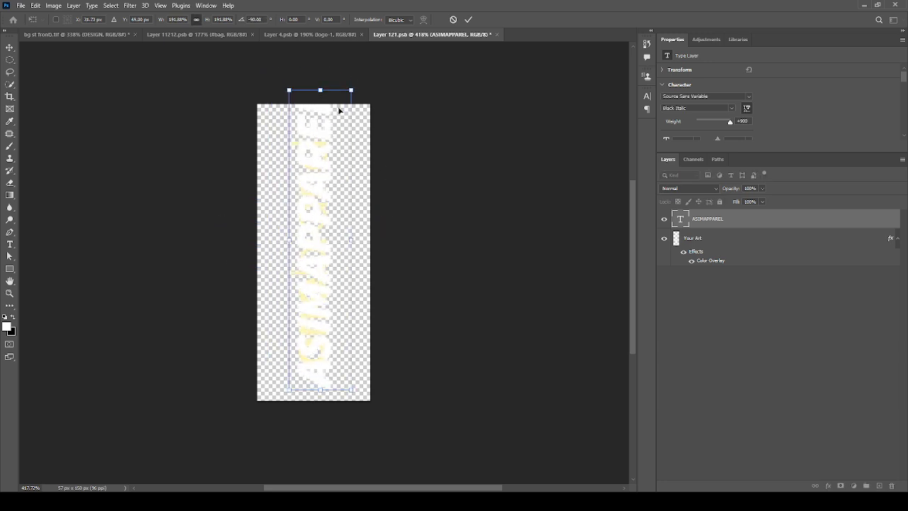
left_click_drag(350, 90, 317, 169)
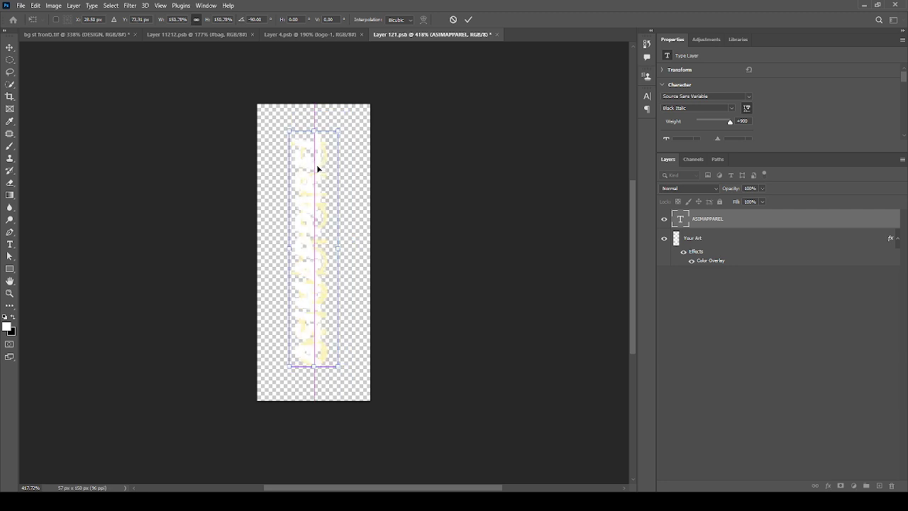
key("Return")
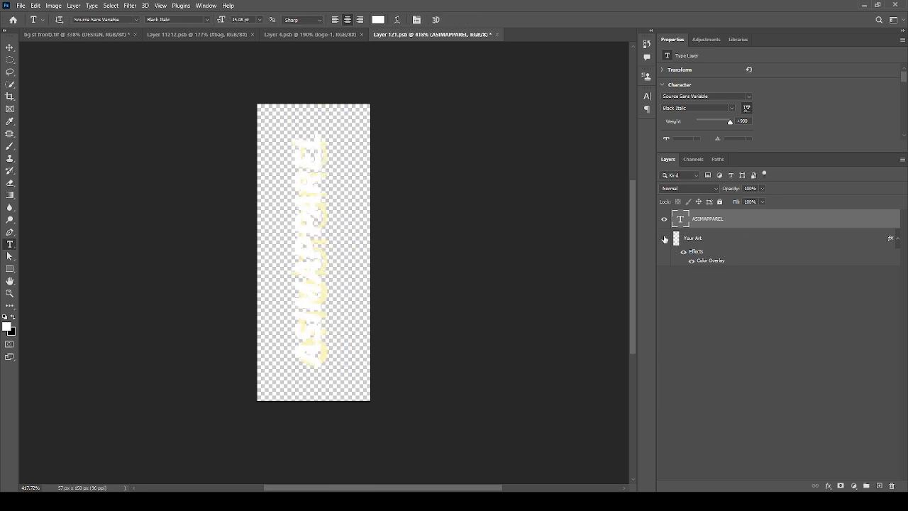
- Hide the Your Art layer, save the label smart object and return to the backpack mockup
left_click(664, 239)
key("ctrl+s")
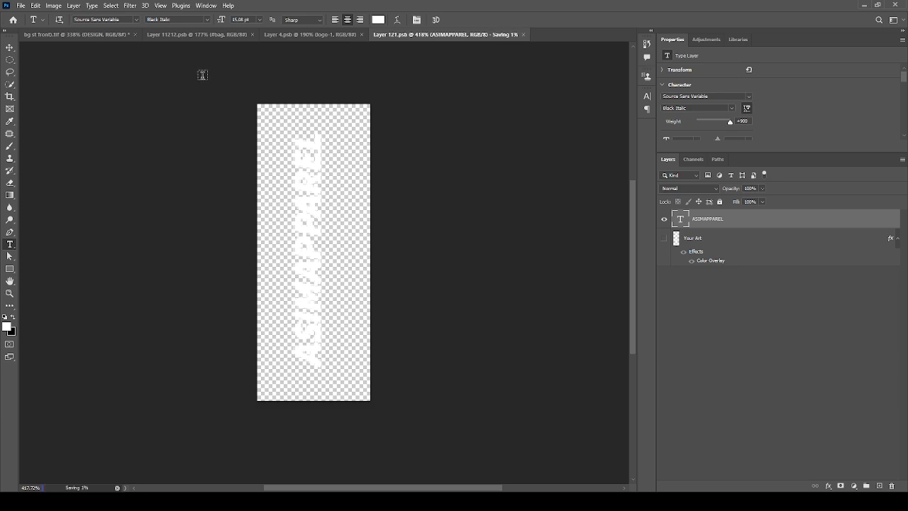
left_click(99, 34)
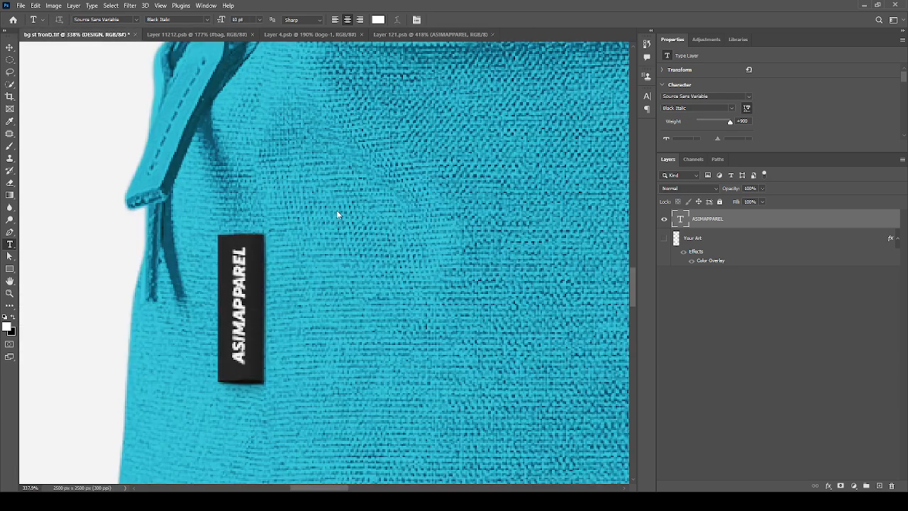
- Examine the side label up close and on the whole backpack, with all layers deselected
scroll(256, 320, "up", 5)
scroll(182, 195, "down", 3)
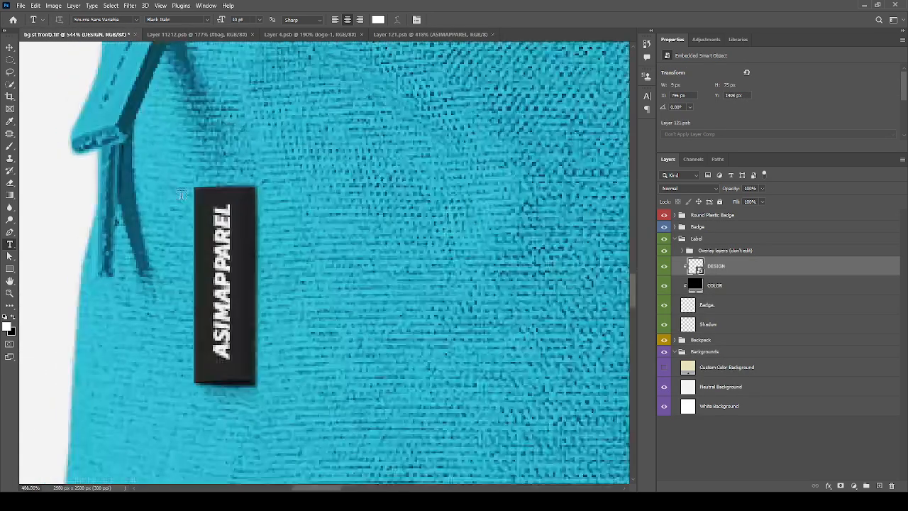
scroll(182, 195, "down", 8)
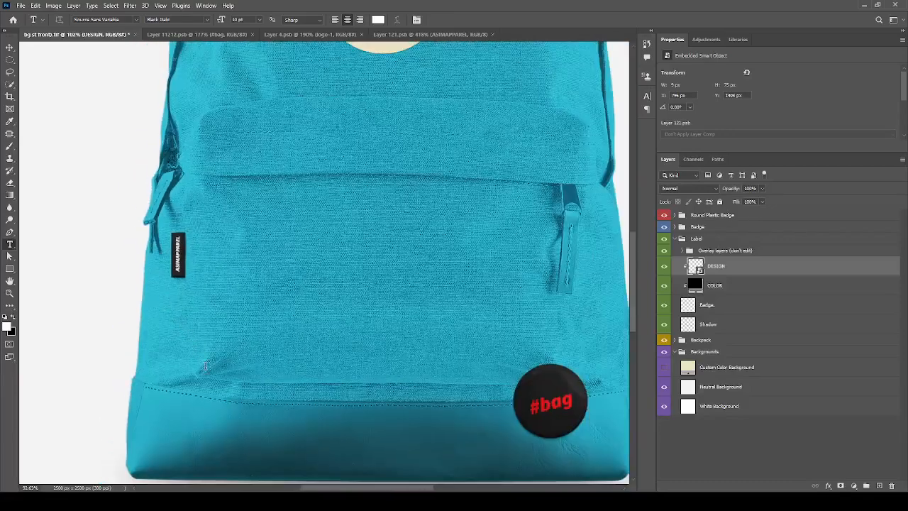
scroll(204, 366, "down", 3)
left_click(705, 467)
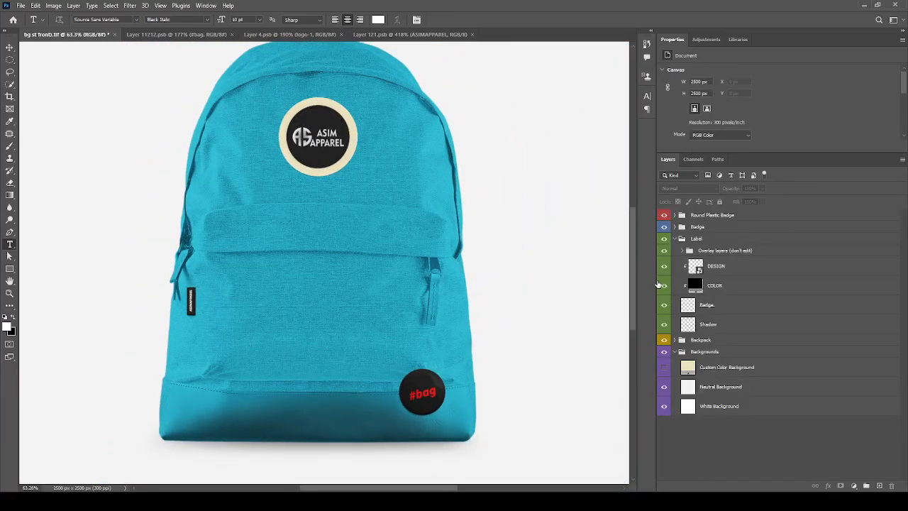
- Collapse the Label and Backgrounds groups, checking what each contributes by switching its visibility off and on
left_click(675, 239)
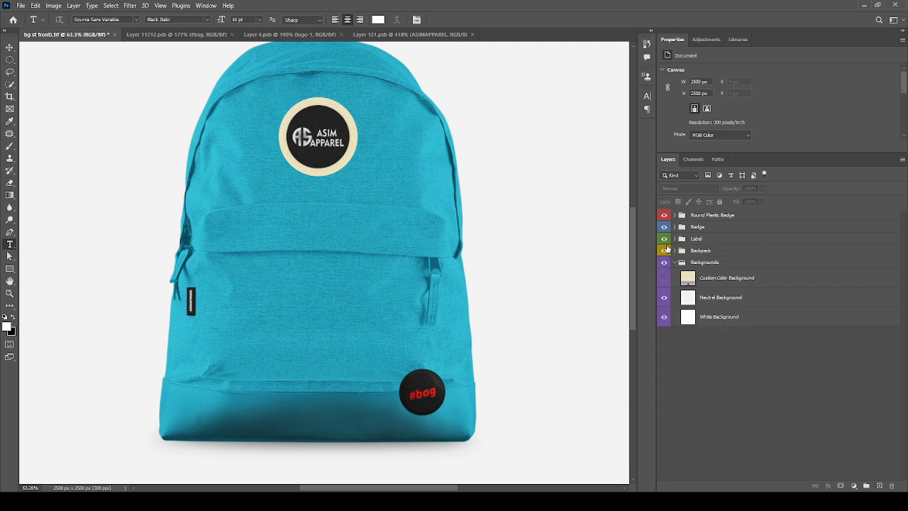
left_click(665, 240)
left_click(665, 240)
left_click(664, 262)
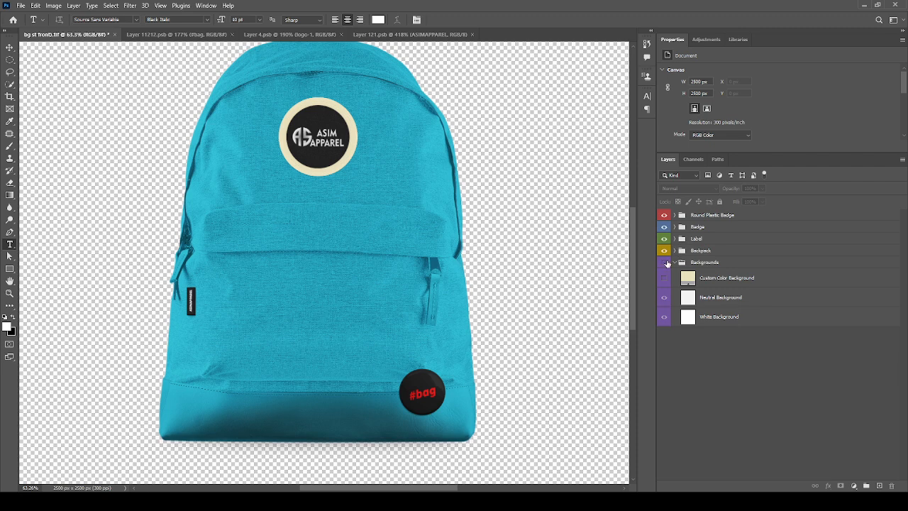
left_click(664, 263)
left_click(674, 262)
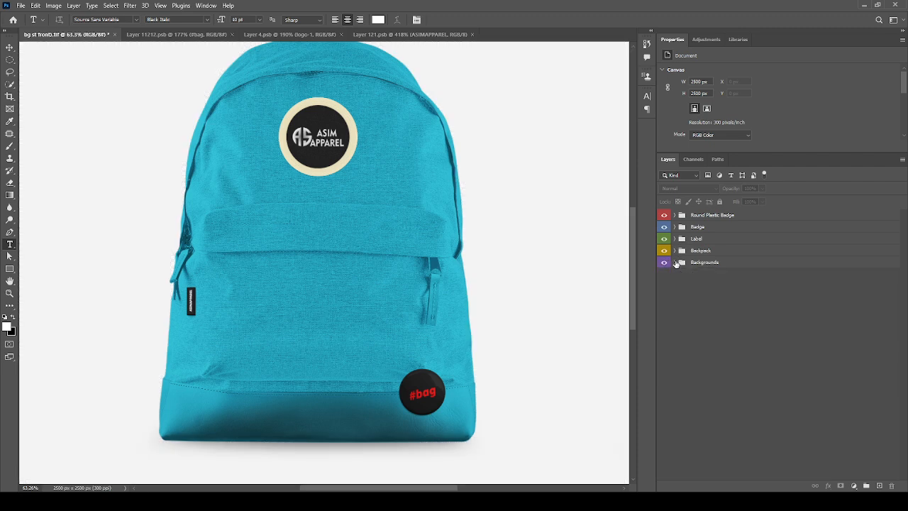
- Expand the Backgrounds group and show the Custom Color Background layer behind the backpack
left_click(675, 262)
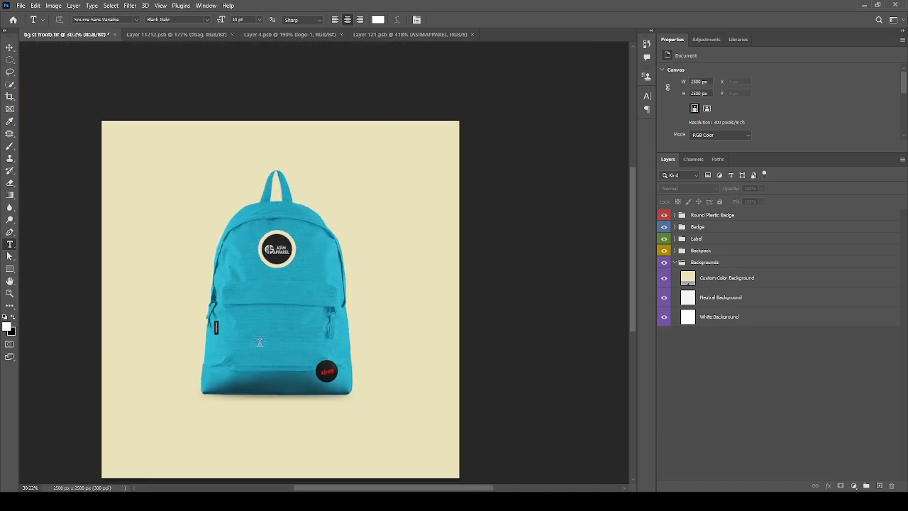
scroll(175, 348, "up", 3)
scroll(369, 210, "down", 2)
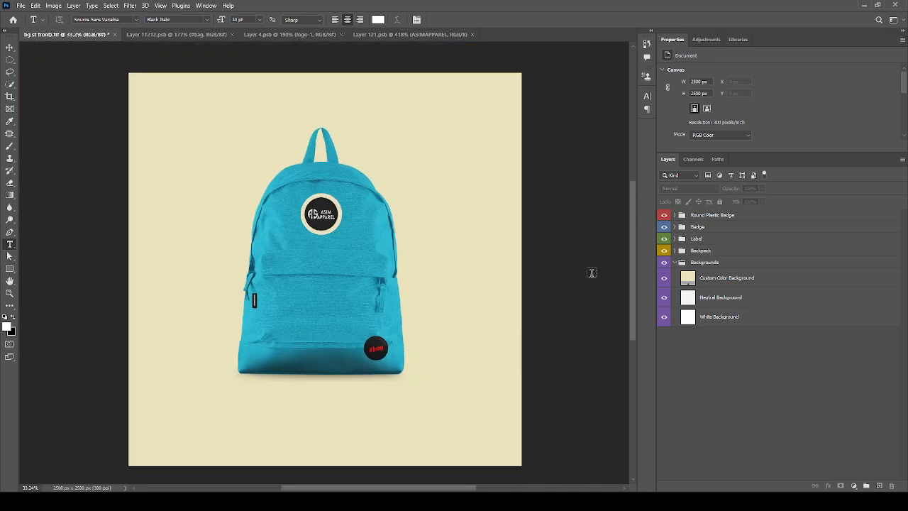
- Change the Custom Color Background fill to a light grey
left_click(690, 284)
key("i")
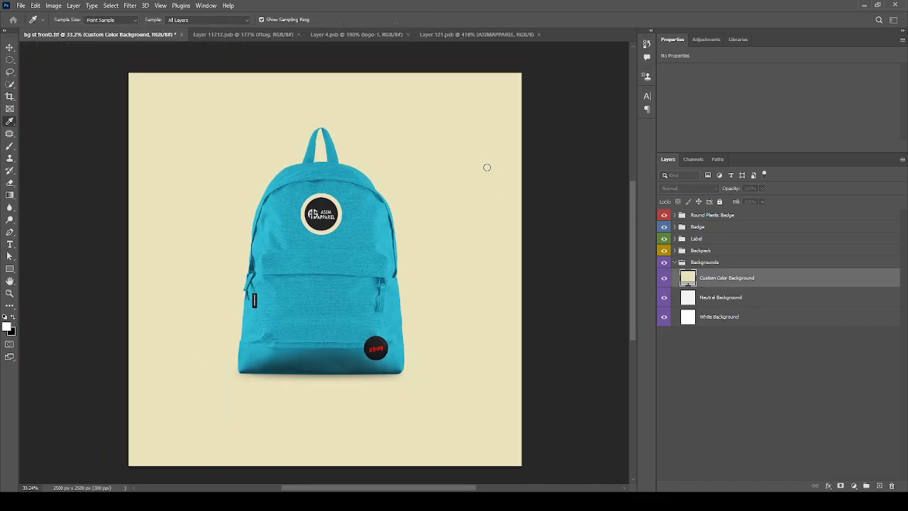
left_click(491, 170)
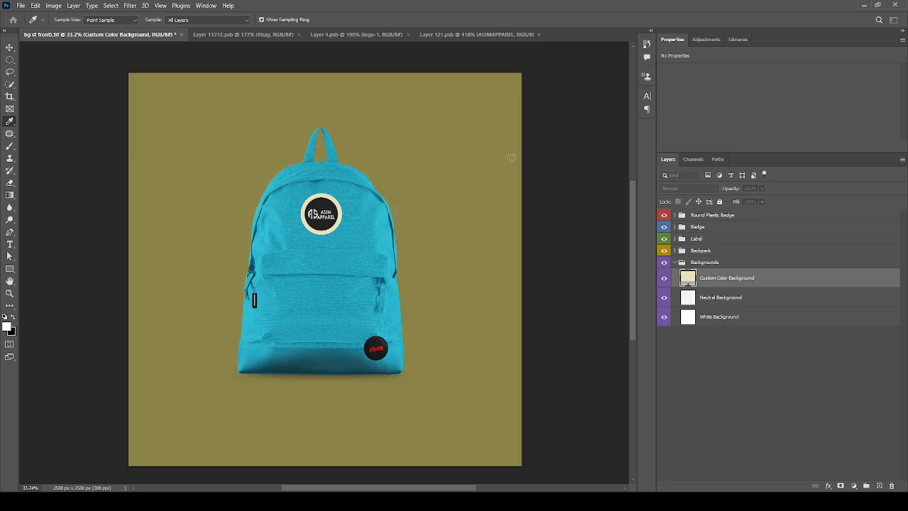
left_click_drag(512, 158, 410, 142)
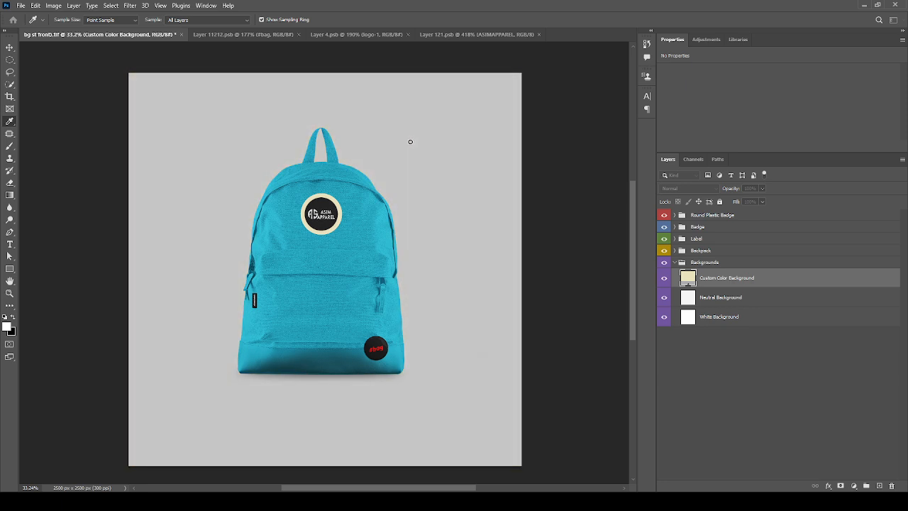
key("t")
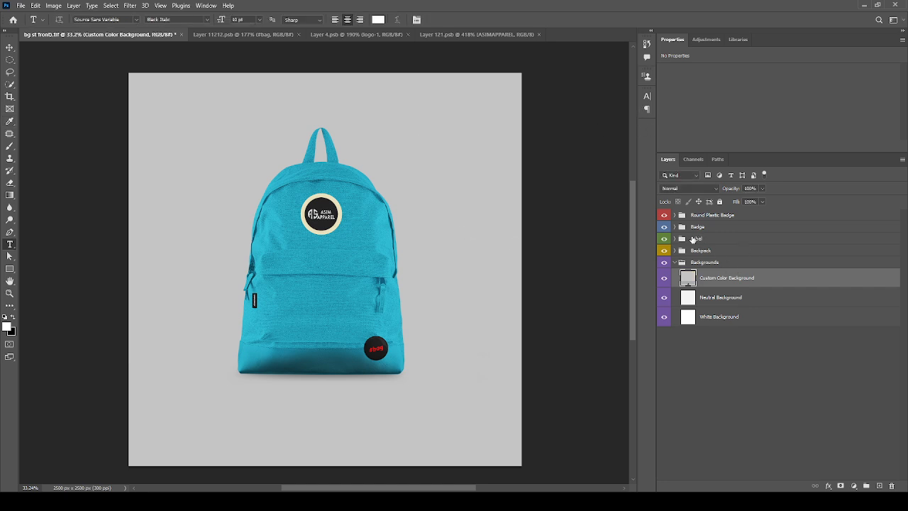
- Review the layers inside the Round Plastic Badge, Badge and Label groups, collapsing each group again
left_click(674, 215)
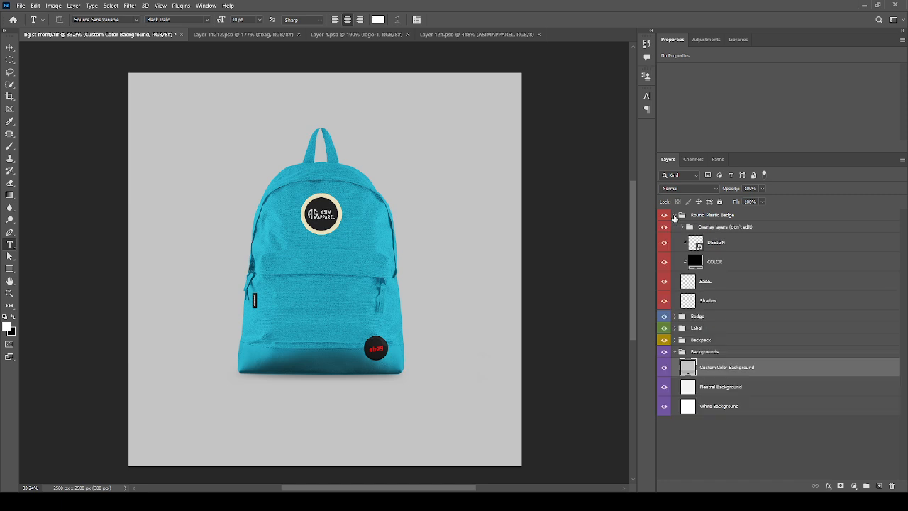
left_click(674, 215)
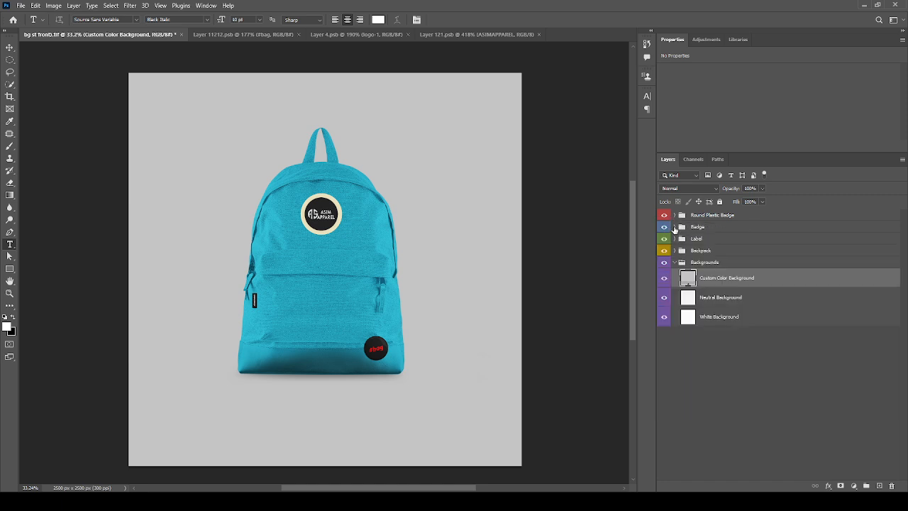
left_click(674, 227)
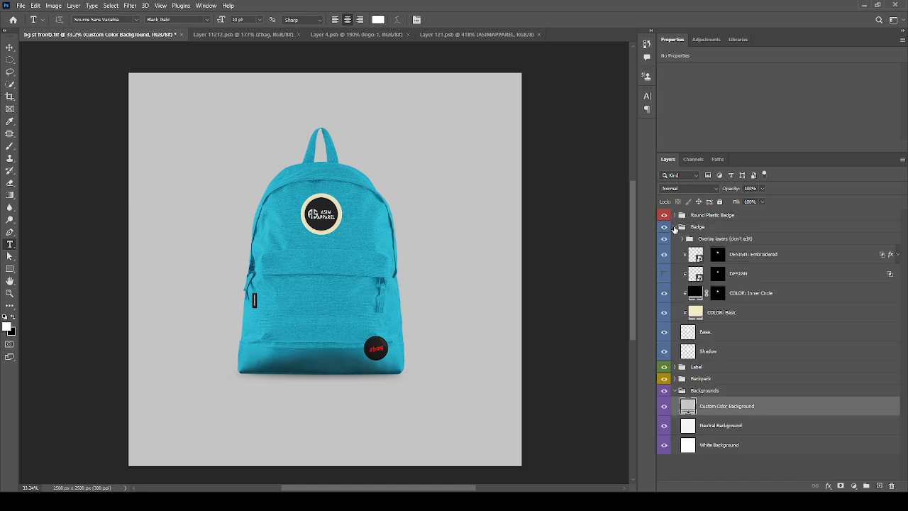
left_click(674, 227)
left_click(674, 239)
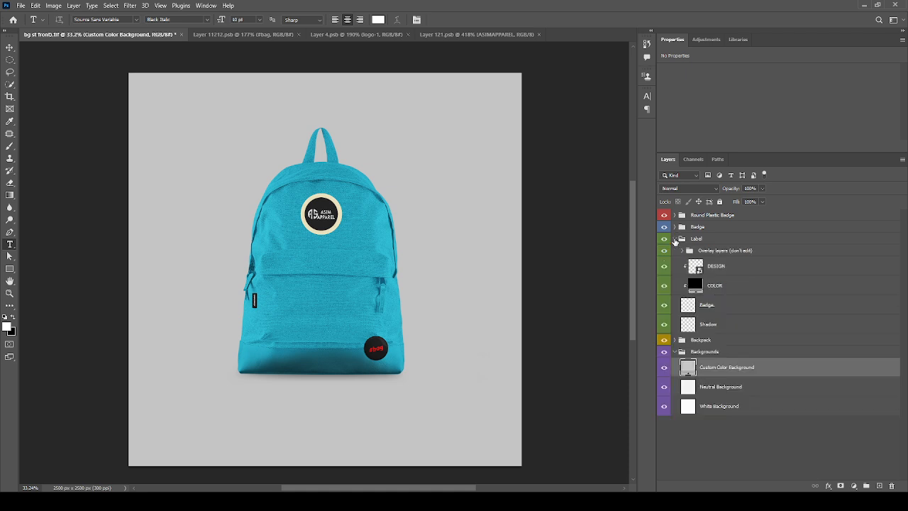
left_click(674, 239)
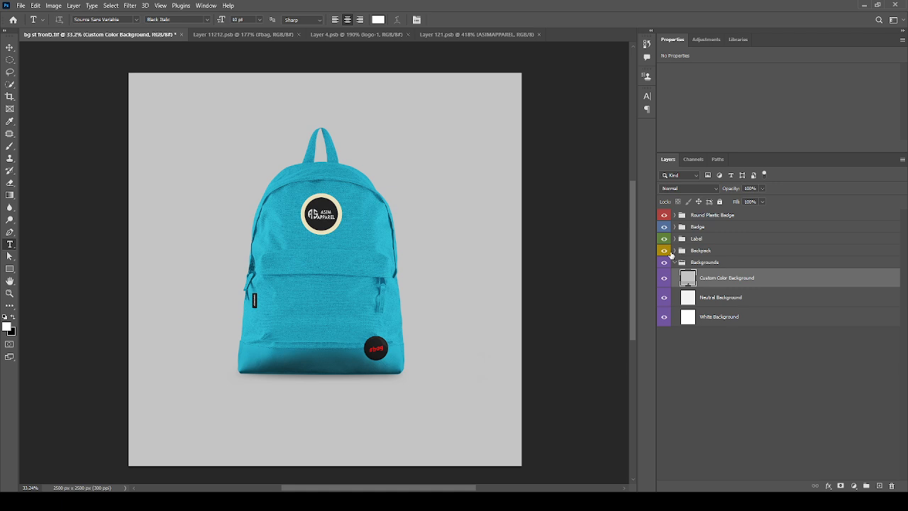
- Switch the Backpack group's visibility off and on, and expand the group to review its colour and design layers
left_click(663, 252)
left_click(663, 251)
left_click(675, 250)
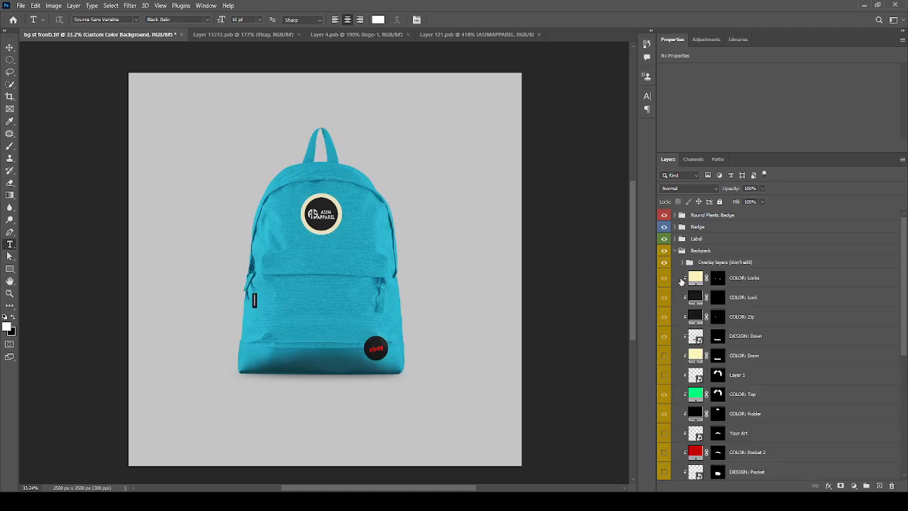
scroll(673, 283, "down", 5)
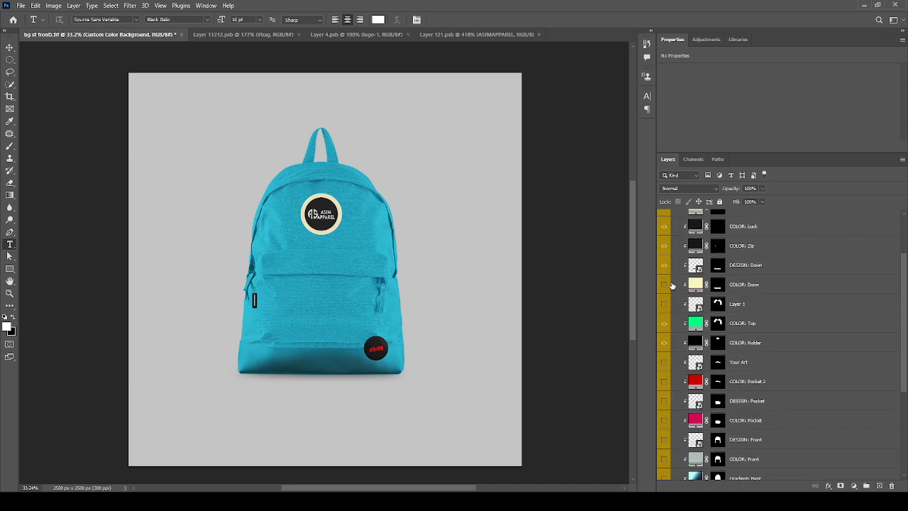
- Show the Base layer in the Backpack group, and switch the COLOR: Locks and Overlay layers visibility off and on
scroll(673, 286, "down", 3)
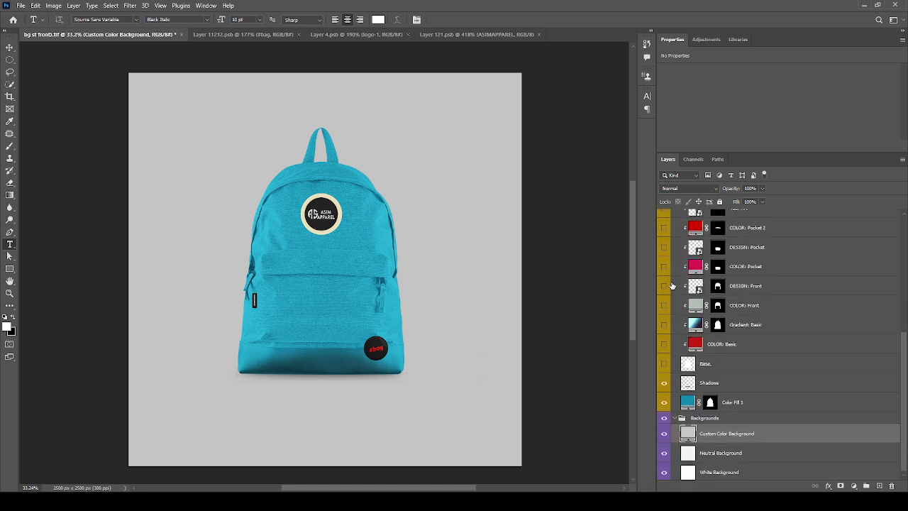
scroll(672, 285, "up", 7)
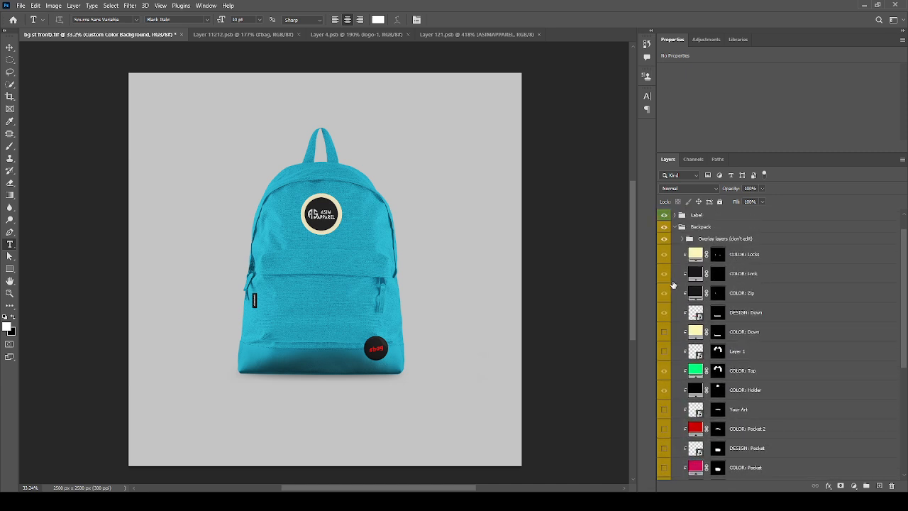
scroll(672, 284, "up", 1)
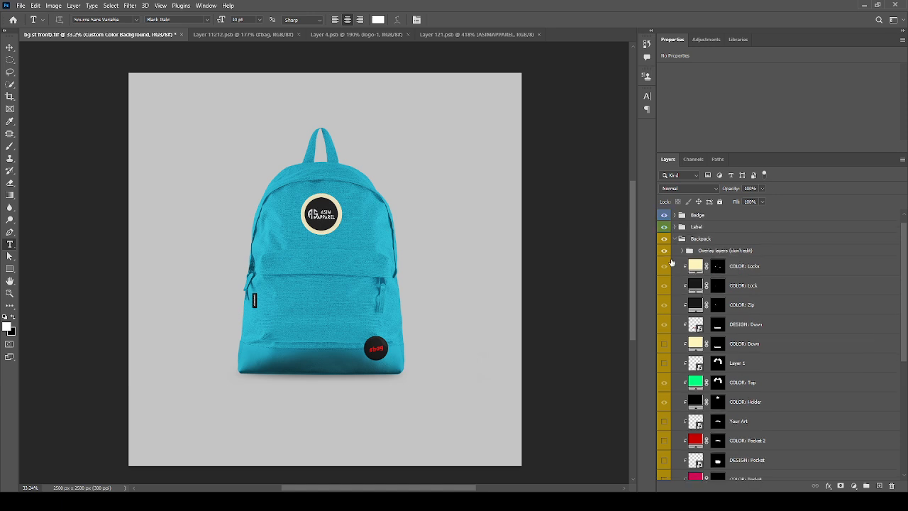
left_click(663, 267)
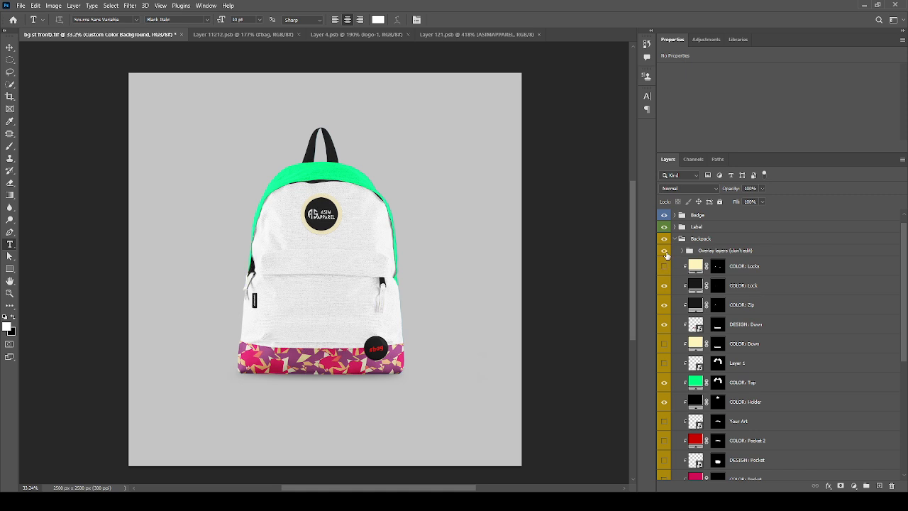
left_click(664, 252)
left_click(664, 252)
scroll(678, 294, "down", 10)
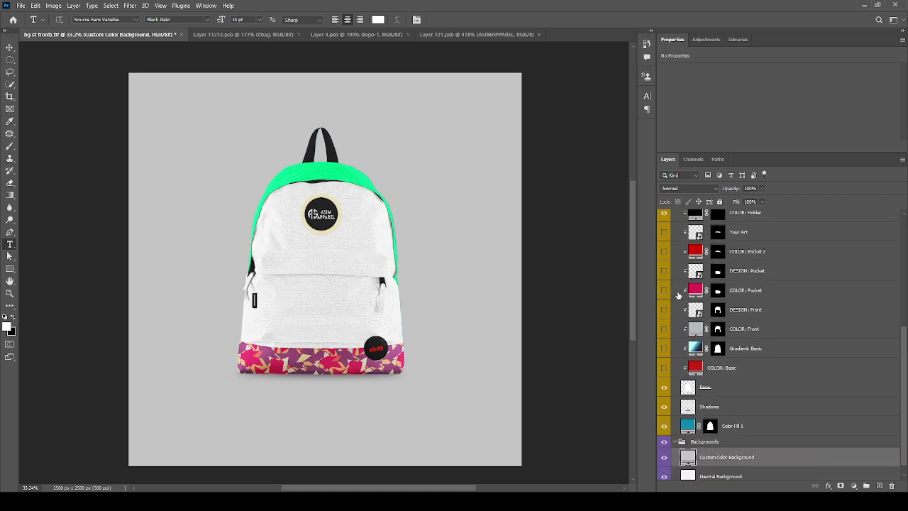
scroll(678, 294, "up", 10)
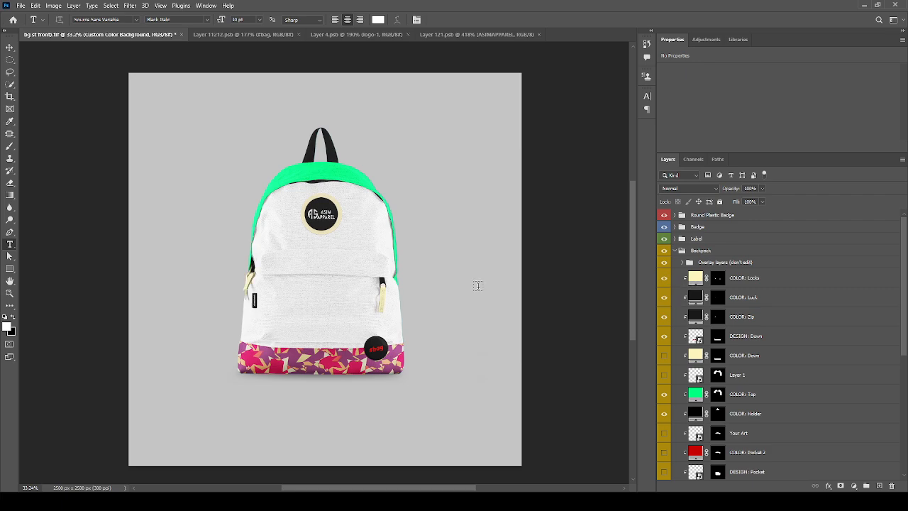
- Check which parts the COLOR: Locks layer affects by toggling its visibility, and change its fill to black
scroll(336, 233, "up", 8)
scroll(545, 271, "down", 1)
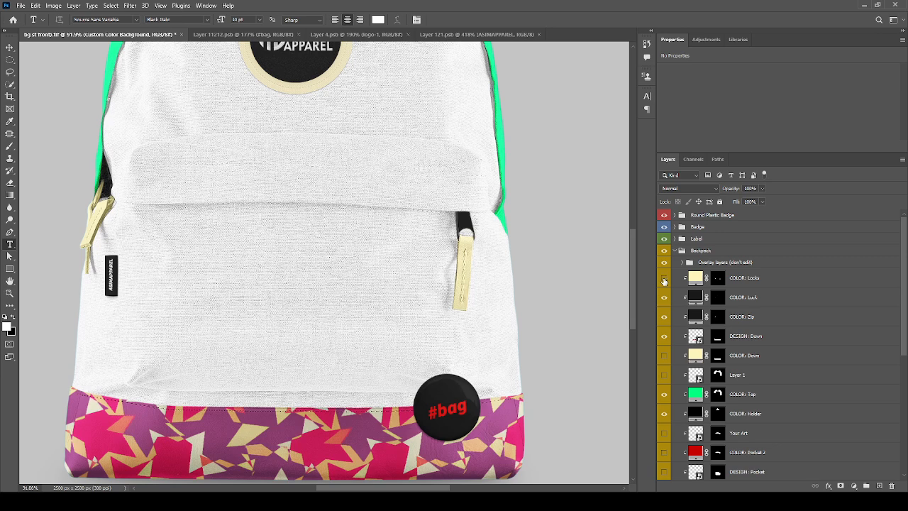
left_click(664, 279)
left_click(664, 279)
left_click(682, 284)
double_click(682, 282)
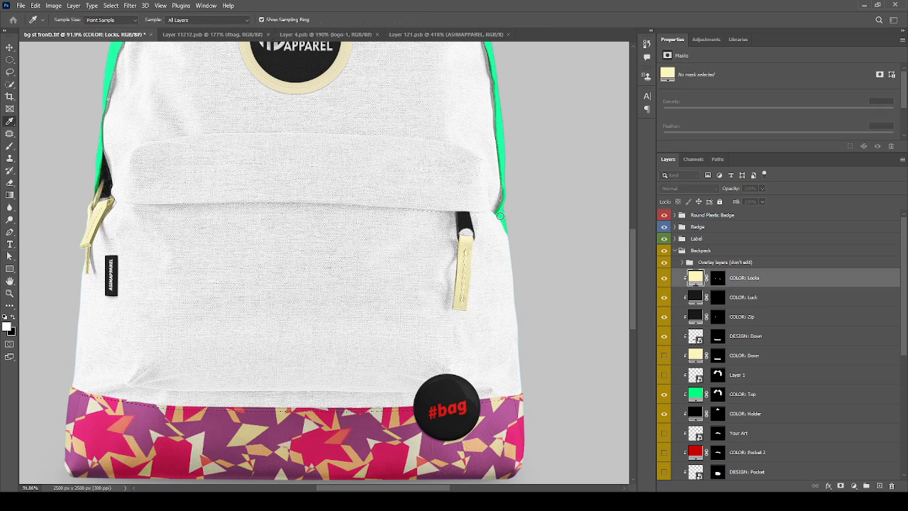
left_click(557, 129)
left_click(467, 234)
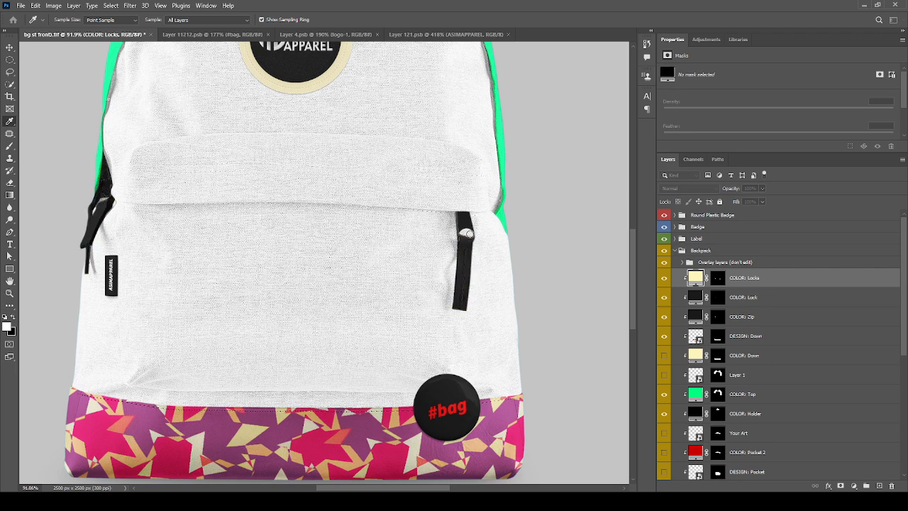
key("Return")
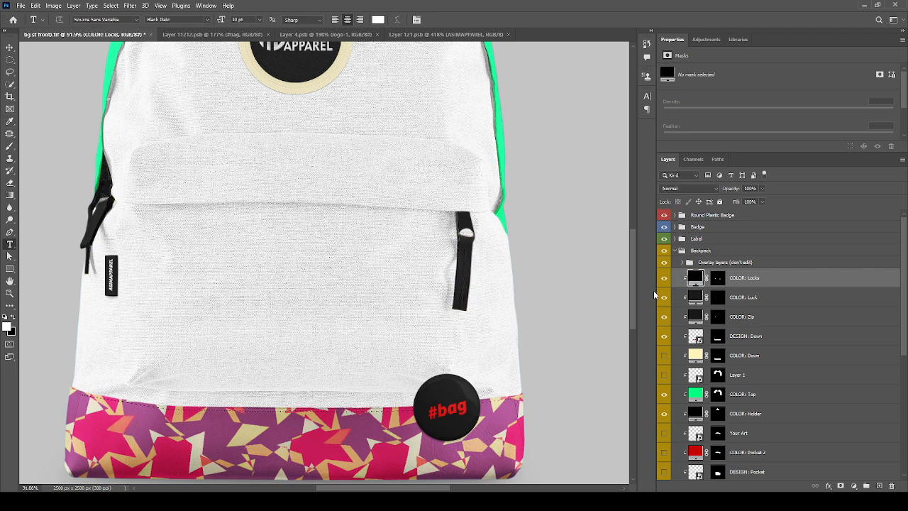
- Toggle the COLOR: Lock layer's visibility to locate its part, and change its fill to light grey
left_click(664, 298)
left_click(664, 298)
left_click(664, 297)
left_click(663, 297)
left_click(693, 299)
double_click(693, 300)
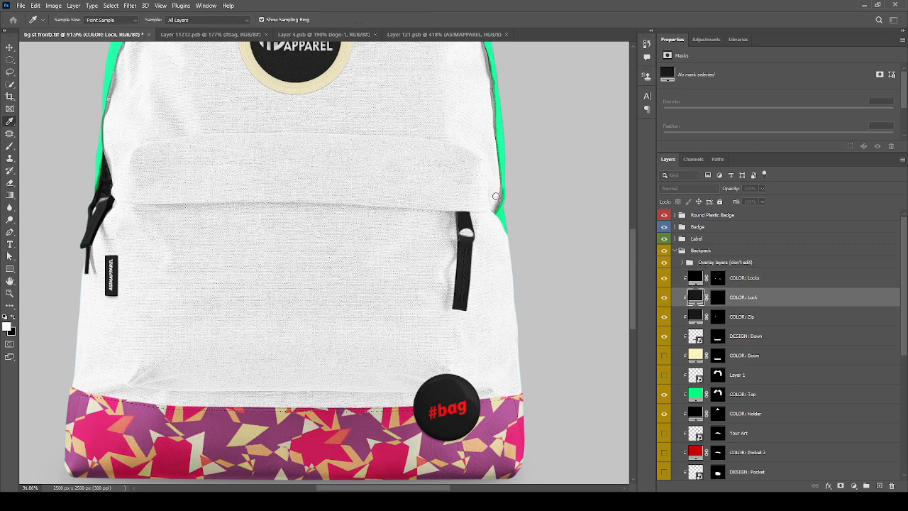
left_click(581, 109)
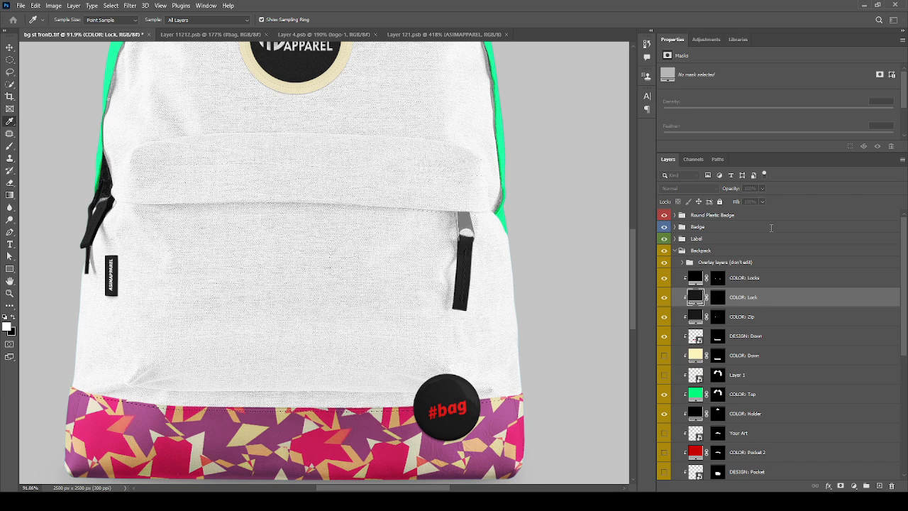
key("Return")
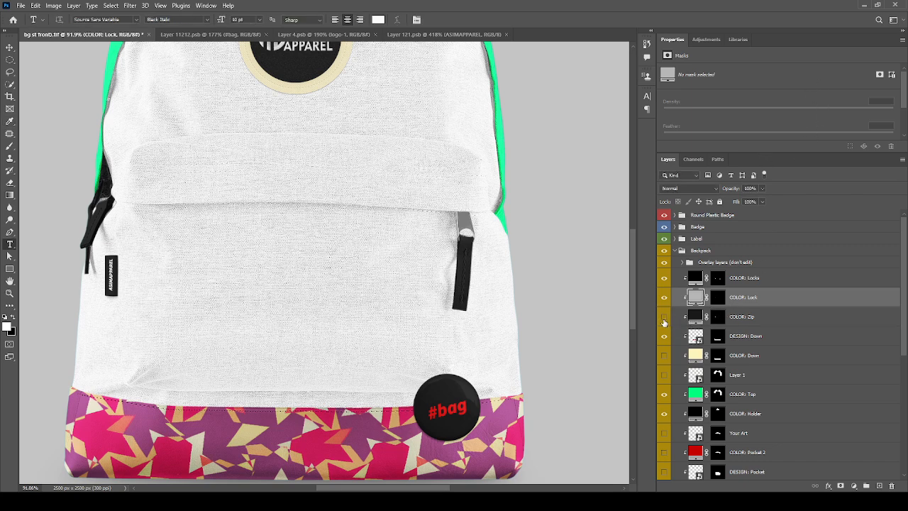
- Switch the COLOR: Zip layer off and on, and change its fill to black
left_click(664, 319)
left_click(664, 321)
left_click(692, 317)
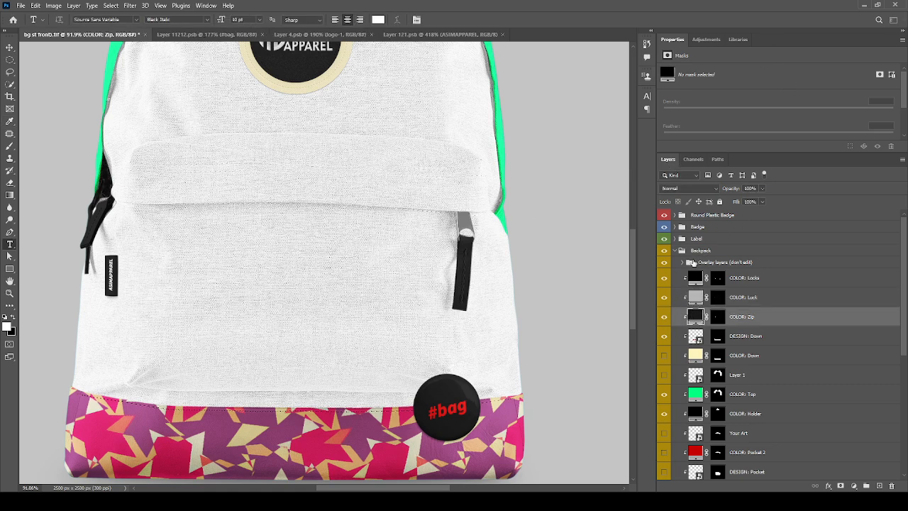
- Toggle the DESIGN: Down layer off and on to check the pattern on the backpack's bottom panel, and select the layer
left_click(663, 337)
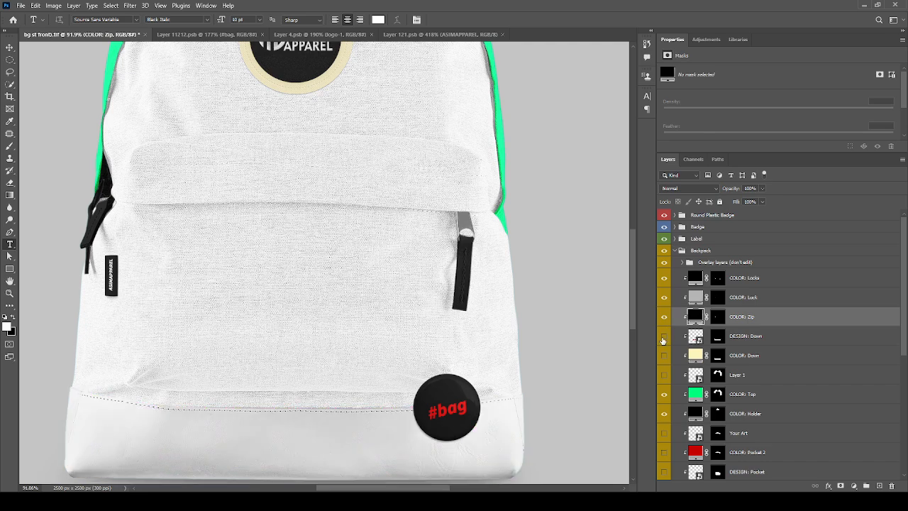
left_click(663, 337)
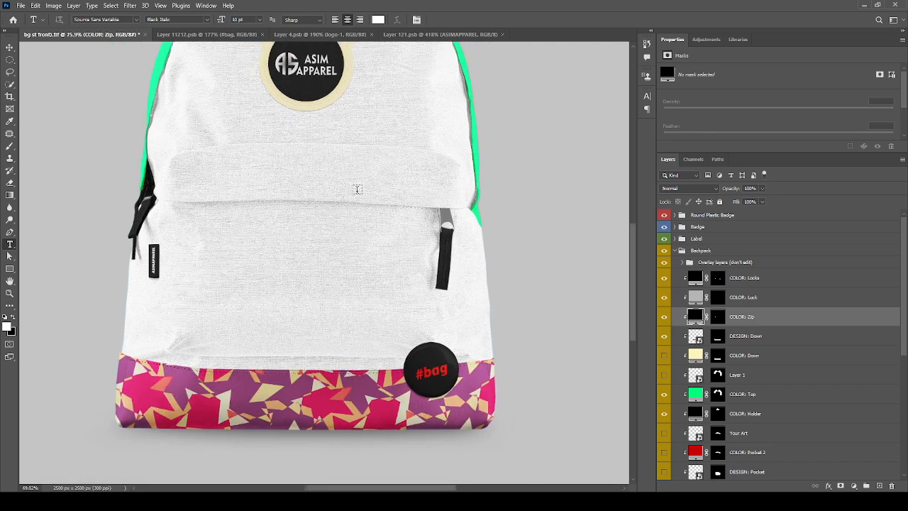
left_click(663, 338)
left_click(664, 338)
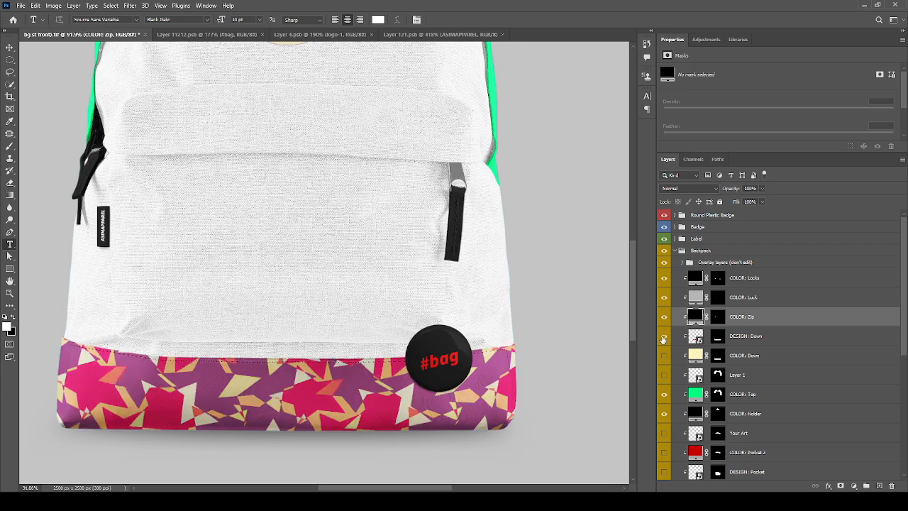
left_click(694, 337)
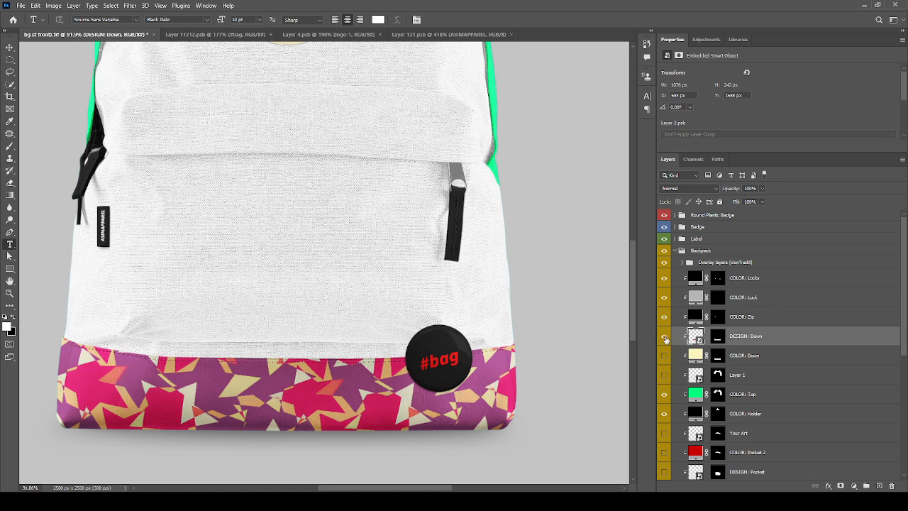
- Compare the bottom panel with DESIGN: Down and COLOR: Down shown, and leave both layers hidden
left_click(665, 338)
scroll(666, 335, "down", 1)
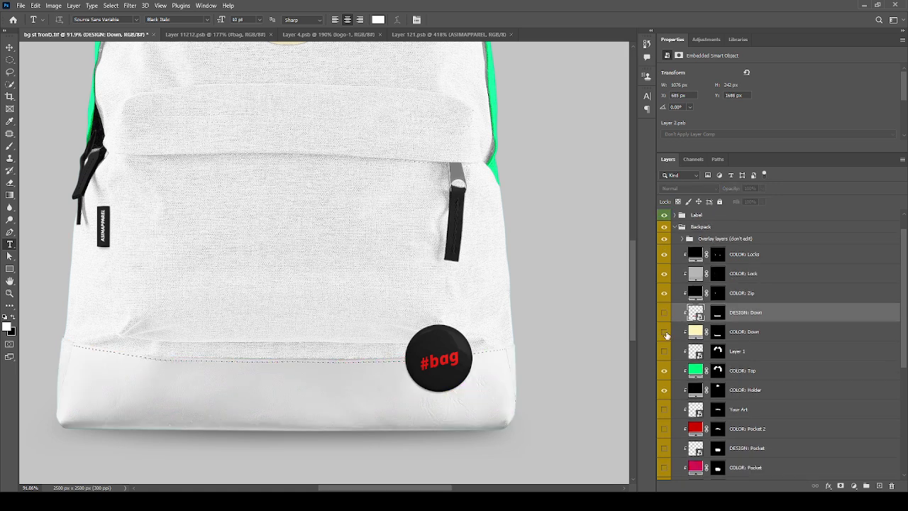
left_click(664, 332)
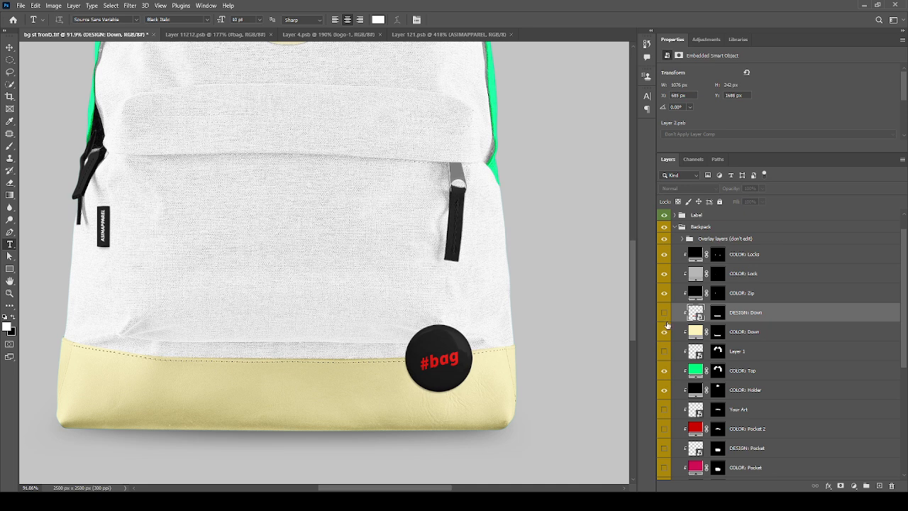
left_click(664, 313)
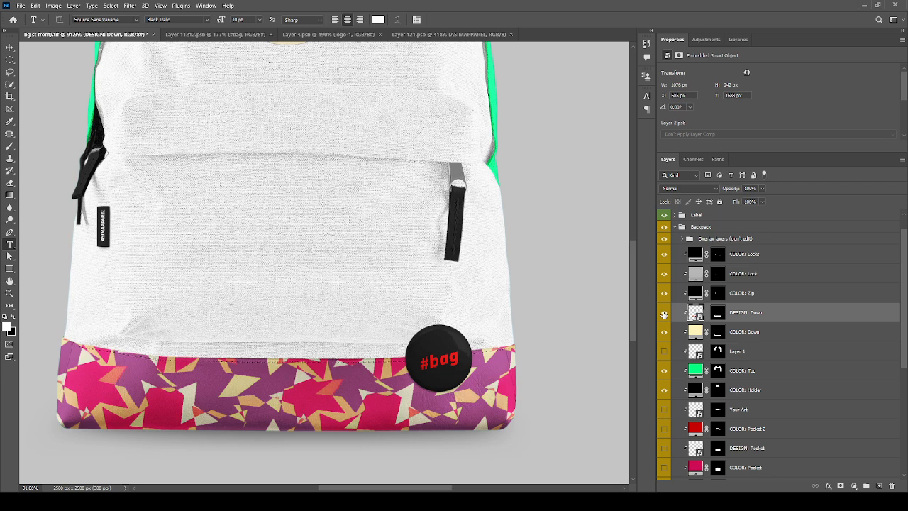
left_click(664, 313)
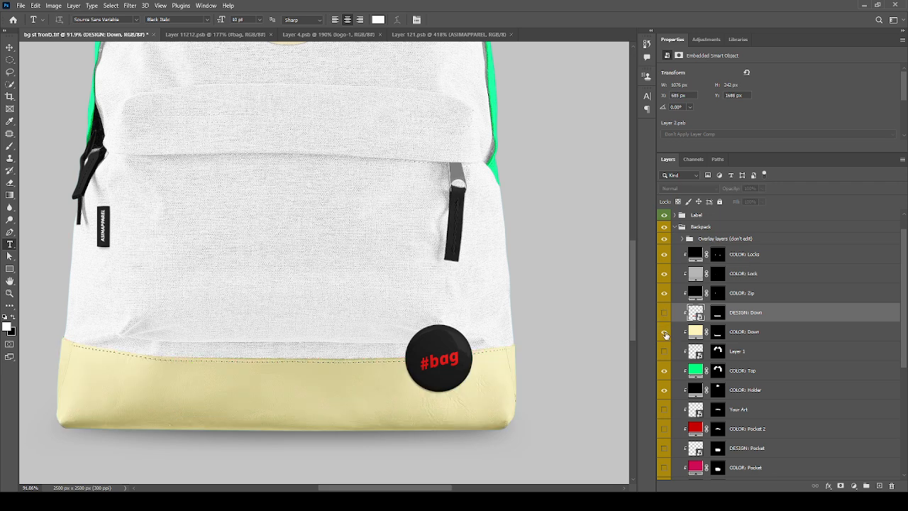
left_click(665, 332)
left_click(694, 333)
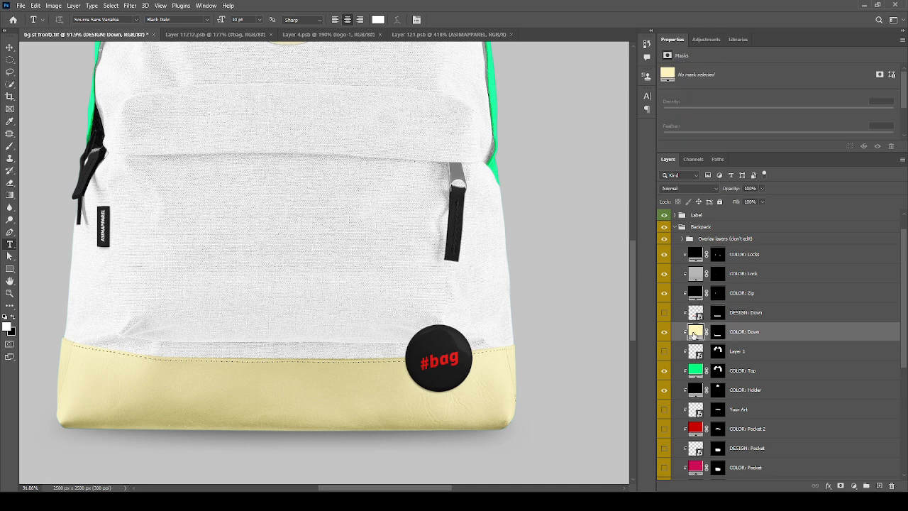
left_click(664, 332)
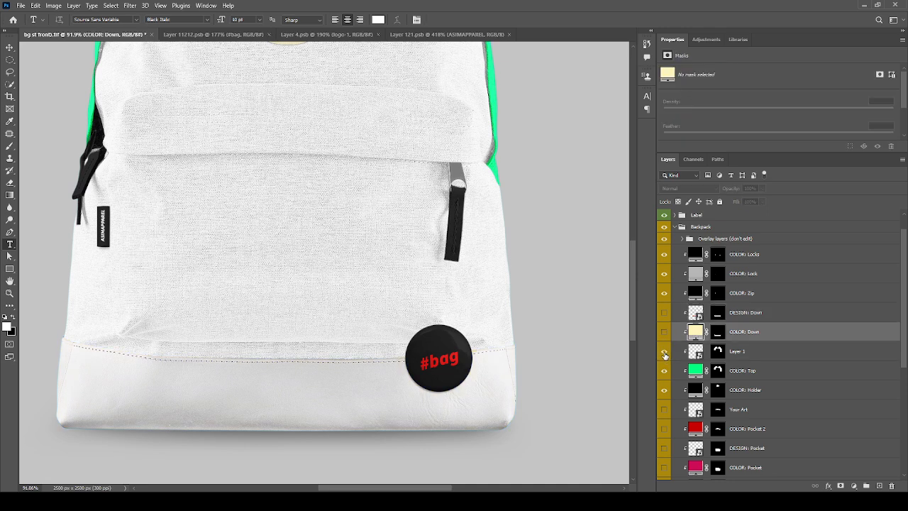
- Select Layer 1 and show its skull pattern on the backpack's top panel, toggling its visibility to compare
left_click(664, 352)
left_click(665, 352)
left_click(674, 352)
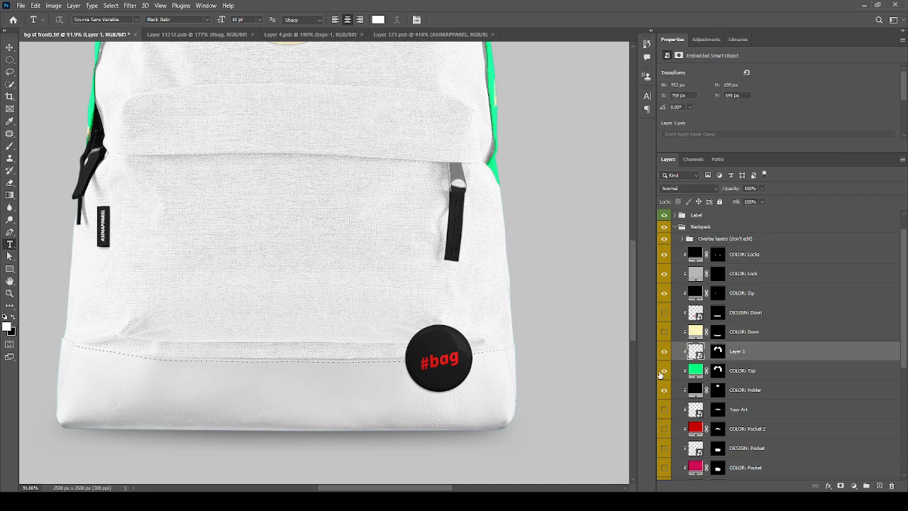
left_click(664, 353)
scroll(426, 384, "down", 3)
scroll(426, 384, "up", 3)
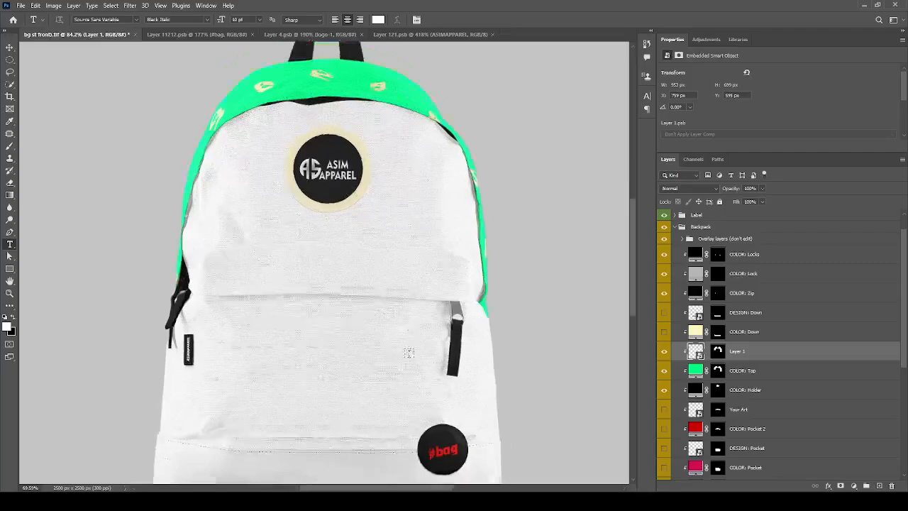
scroll(354, 325, "up", 3)
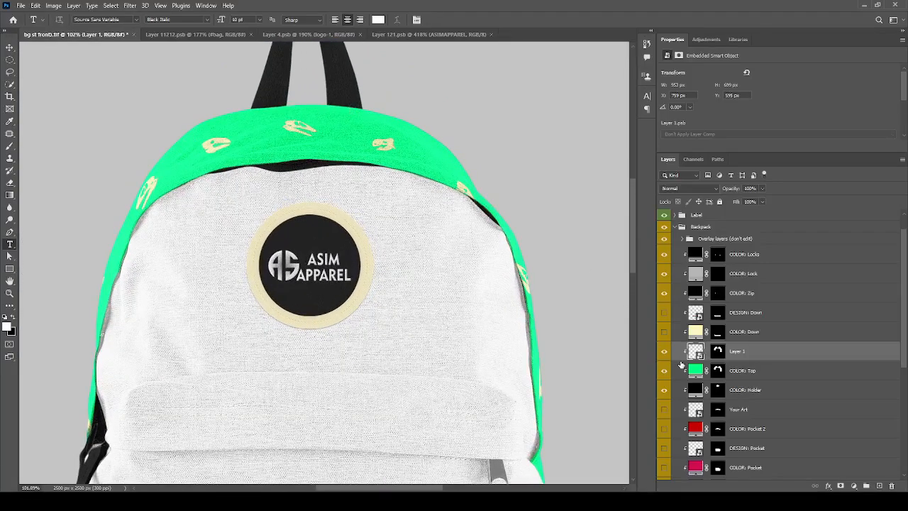
left_click(664, 352)
left_click(665, 353)
- Change the COLOR: Top fill to dark grey, and toggle COLOR: Top and Layer 1 off and on to compare
left_click(687, 372)
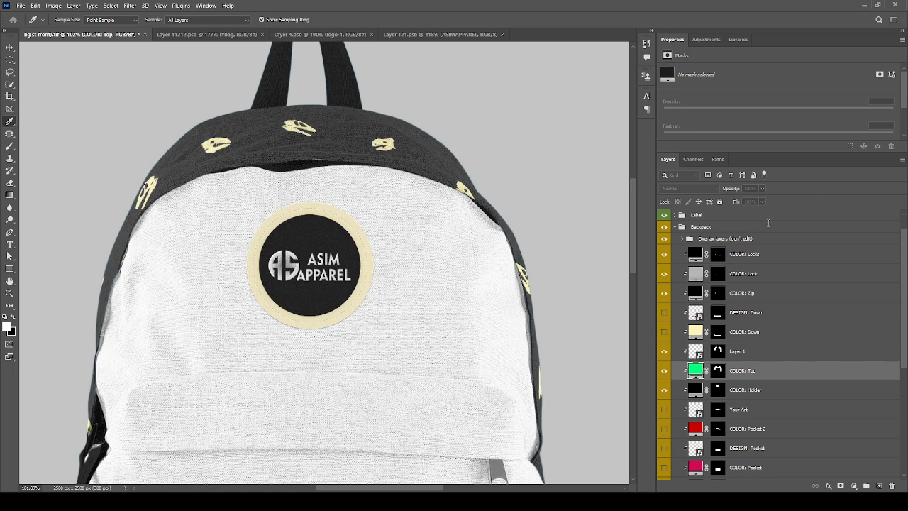
key("t")
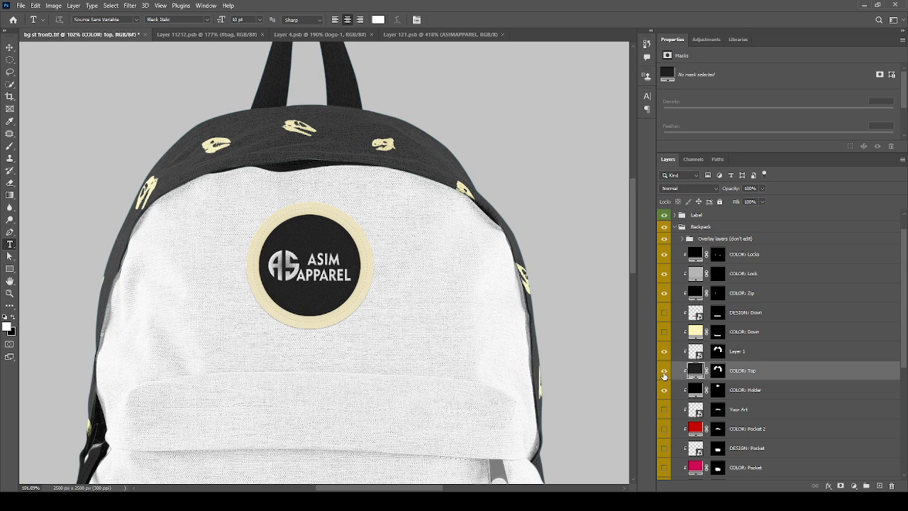
left_click(664, 373)
left_click(663, 371)
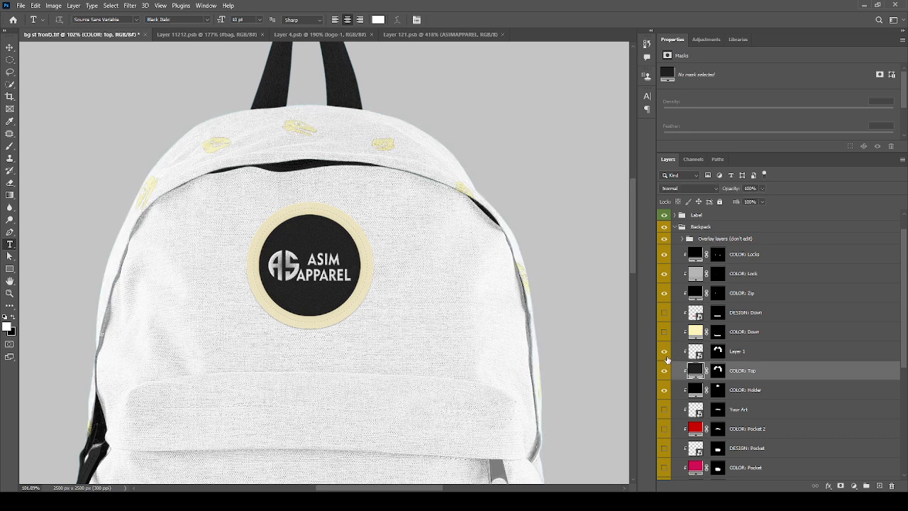
left_click(668, 354)
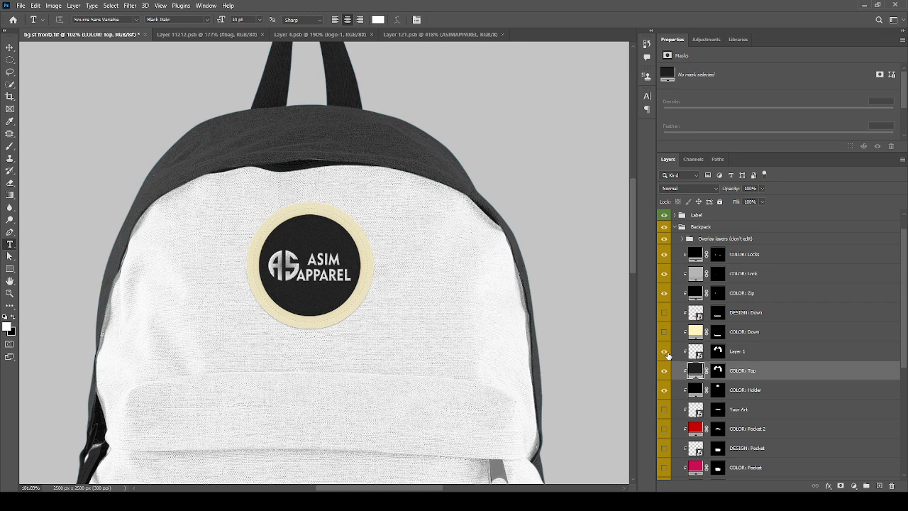
left_click(667, 354)
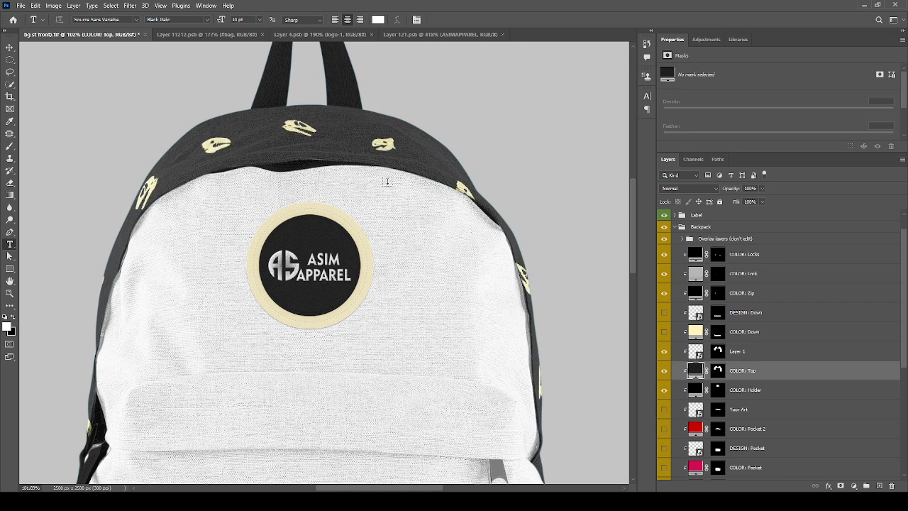
- Switch the COLOR: Holder layer off and on to check the backpack's carrying handle
scroll(387, 182, "down", 8)
scroll(660, 299, "down", 1)
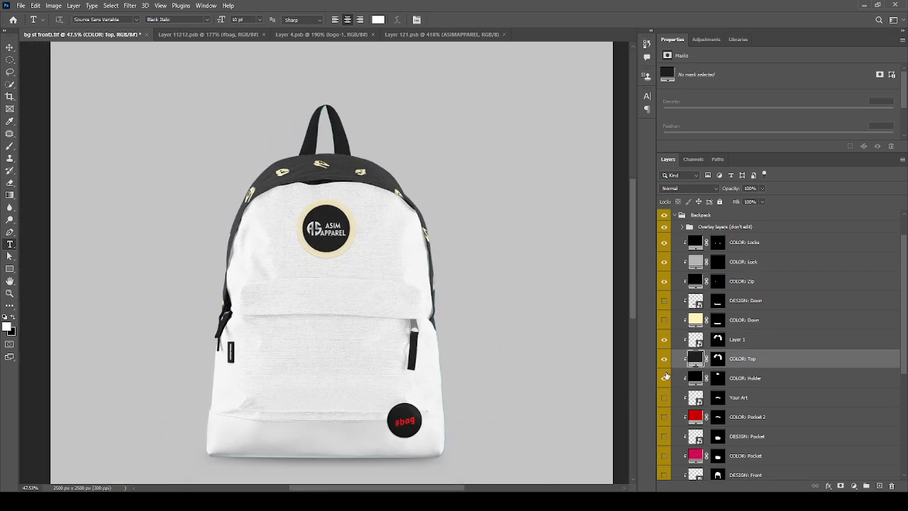
left_click(665, 381)
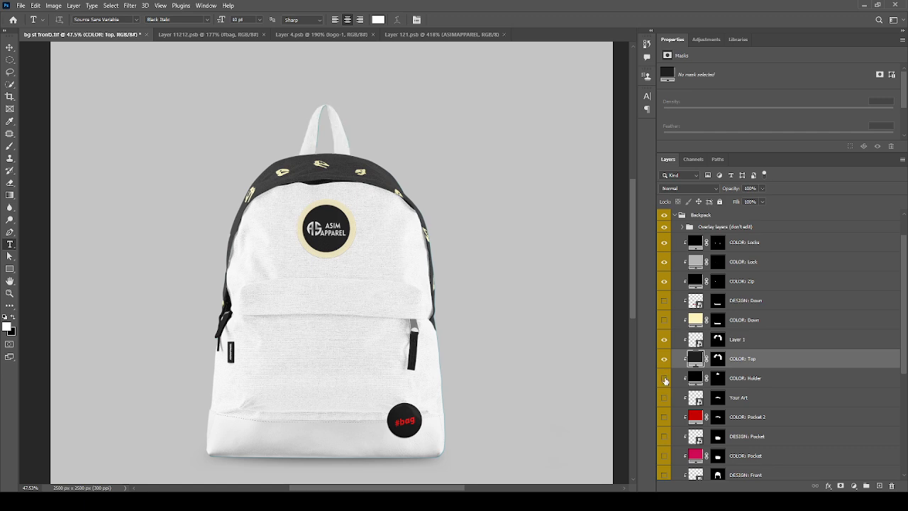
left_click(665, 381)
scroll(370, 121, "up", 8)
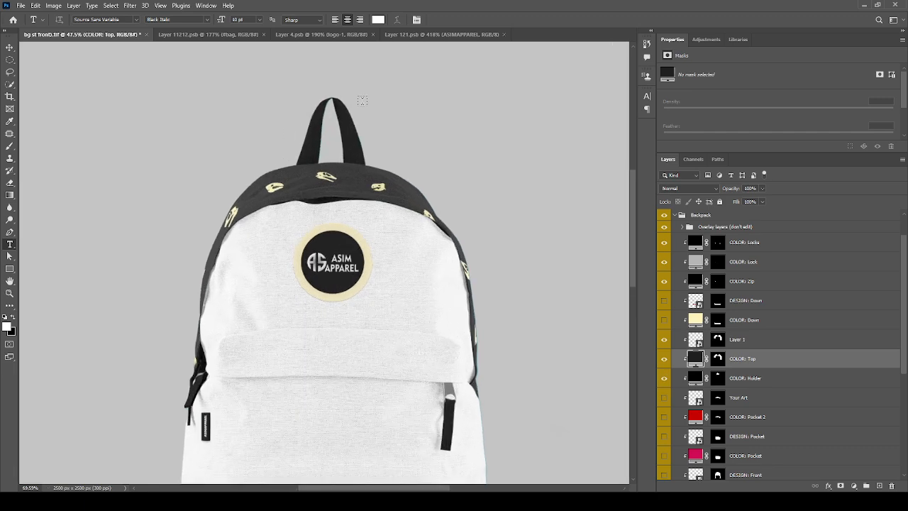
- Switch the COLOR: Top and COLOR: Holder layers off and on to compare the top panel and carrying handle
scroll(297, 82, "down", 5)
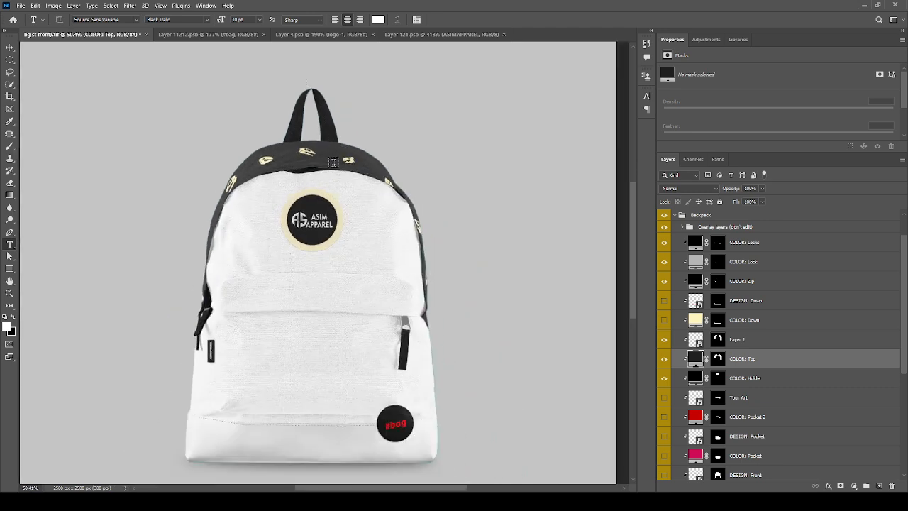
left_click(664, 359)
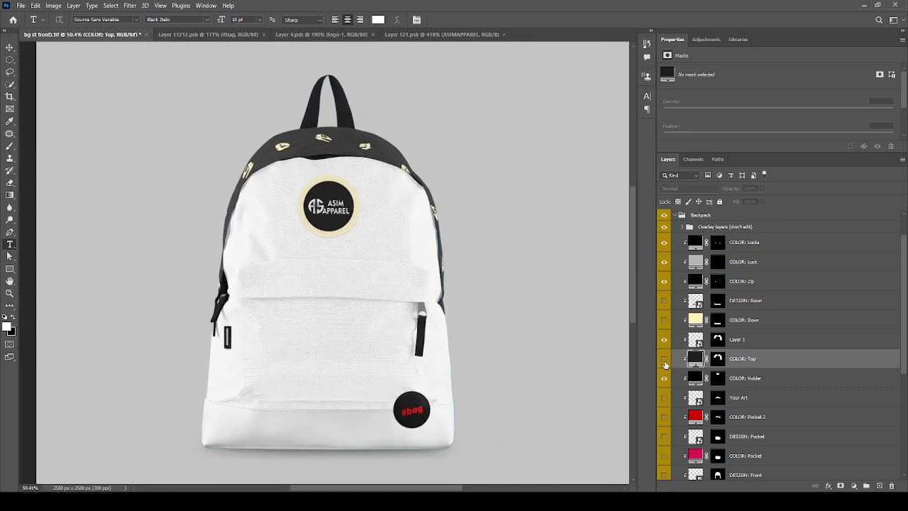
left_click(664, 359)
left_click(664, 378)
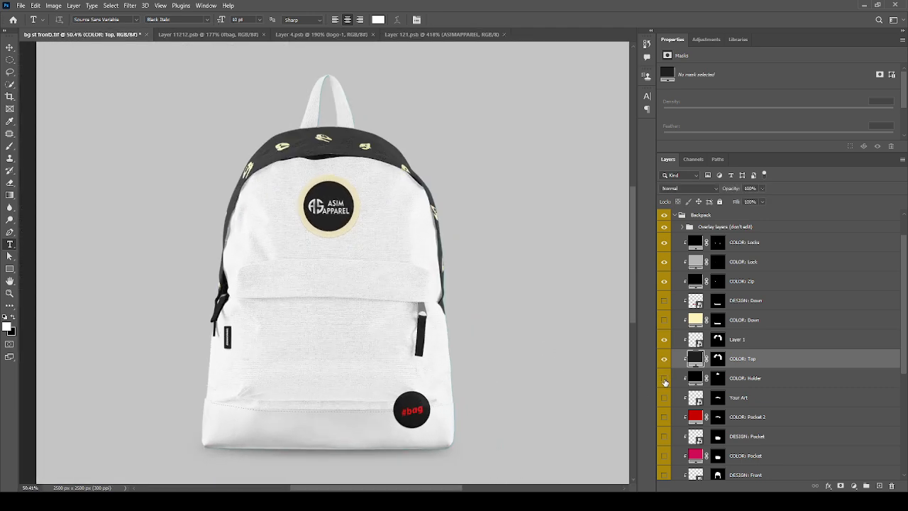
left_click(664, 380)
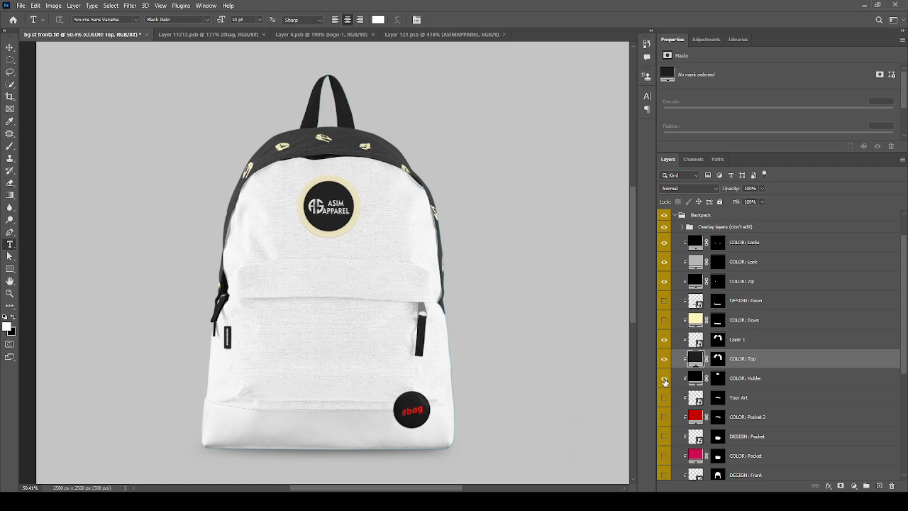
scroll(665, 381, "down", 1)
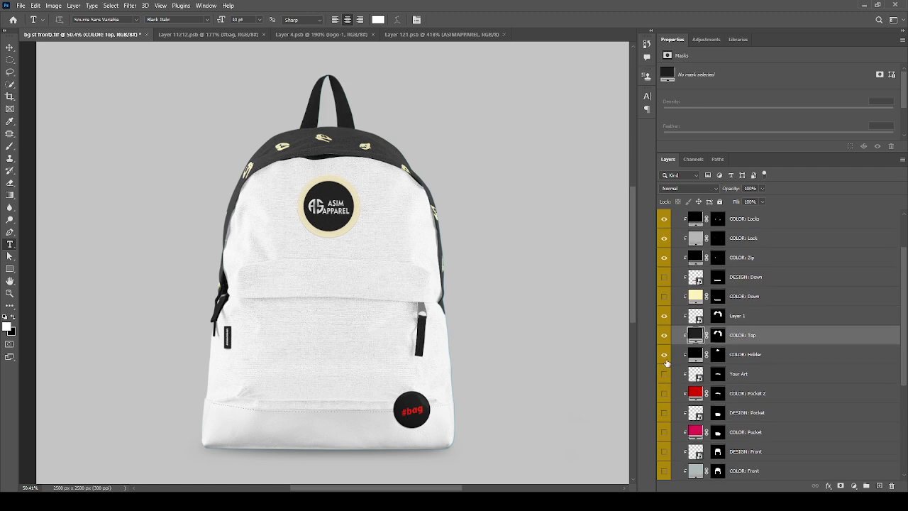
left_click(665, 356)
left_click(665, 355)
- Show the Your Art layer's skull pattern on the backpack's upper pocket panel, toggling its visibility to compare
left_click(664, 375)
left_click(664, 375)
left_click(663, 375)
key("ctrl+plus")
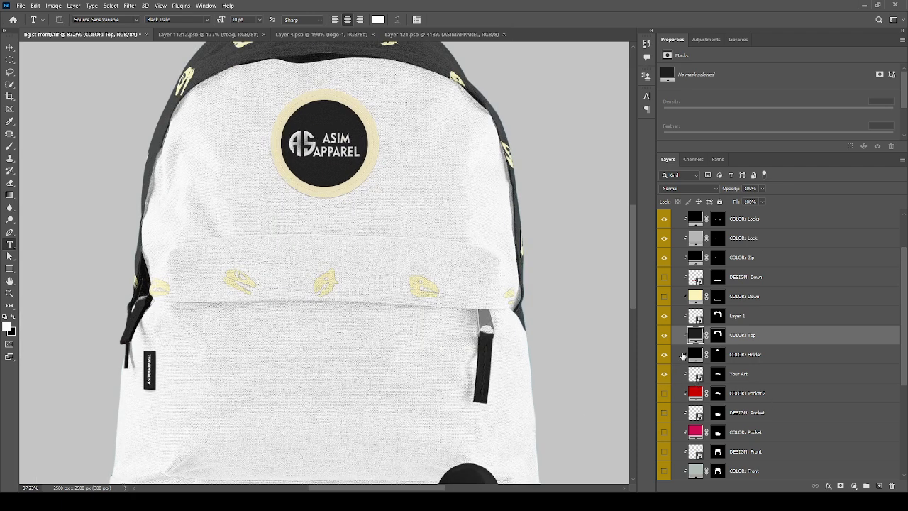
- Show the COLOR: Pocket 2 layer and change its fill to black
scroll(668, 339, "down", 1)
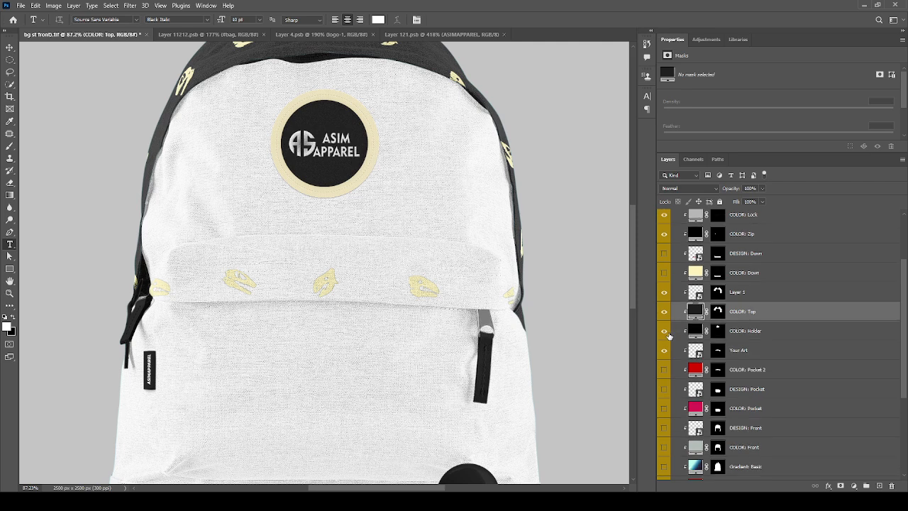
left_click(664, 370)
left_click(693, 370)
key("i")
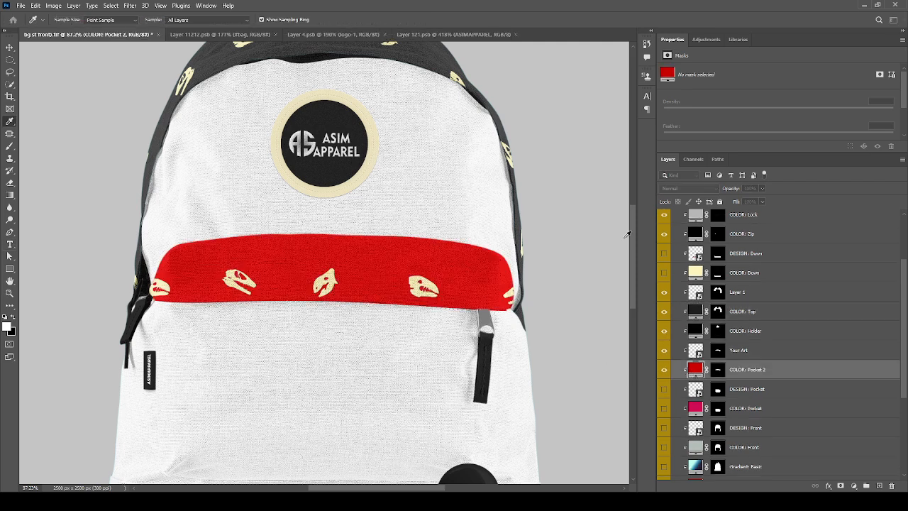
left_click_drag(651, 190, 760, 226)
left_click(803, 68)
- Show the DESIGN: Pocket and COLOR: Pocket layers, and change the COLOR: Pocket fill to black
scroll(661, 388, "down", 1)
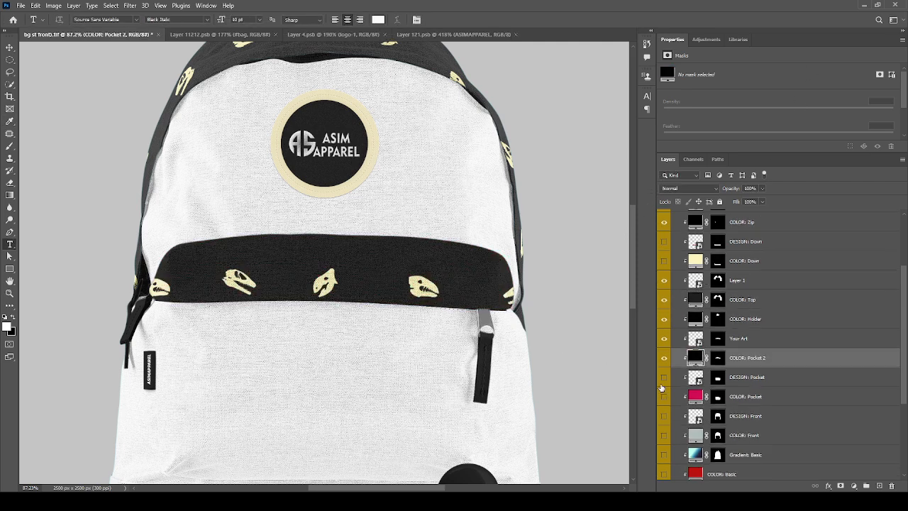
left_click(664, 377)
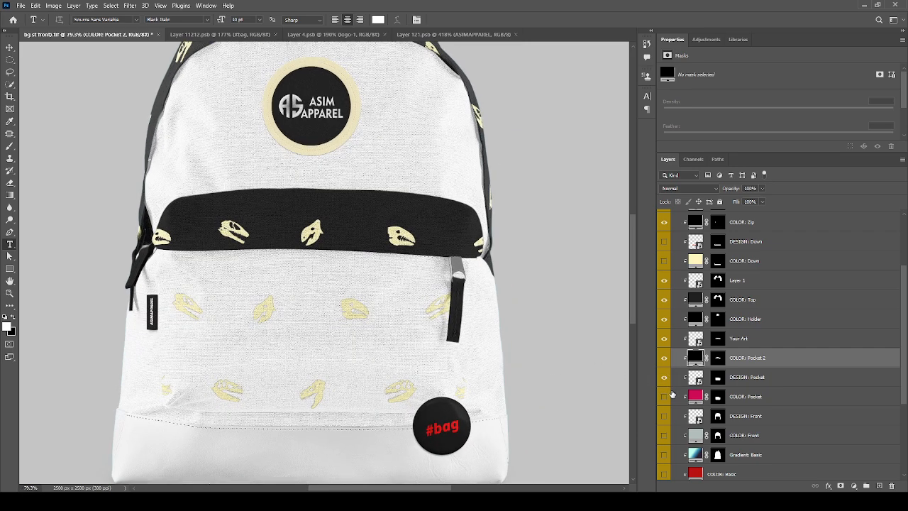
left_click(665, 398)
left_click(692, 398)
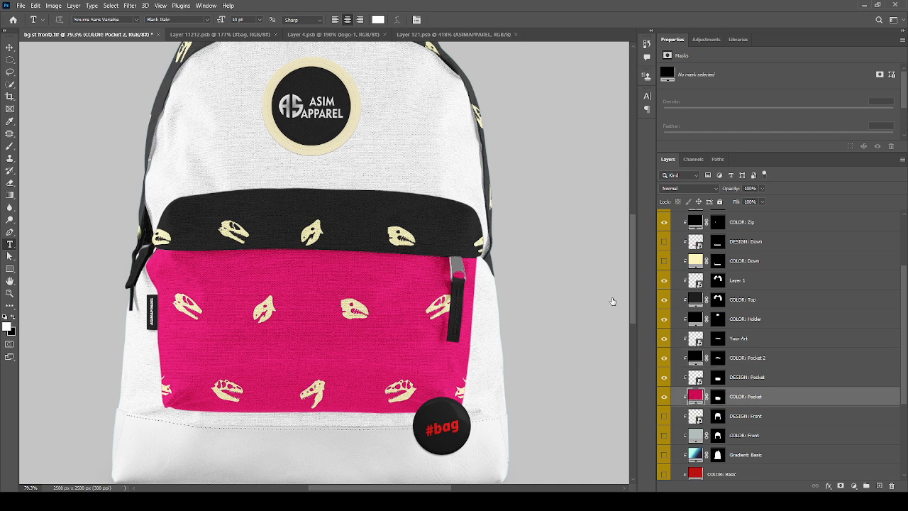
mouse_move(704, 168)
left_mouse_down()
mouse_move(747, 235)
mouse_move(622, 170)
left_mouse_up()
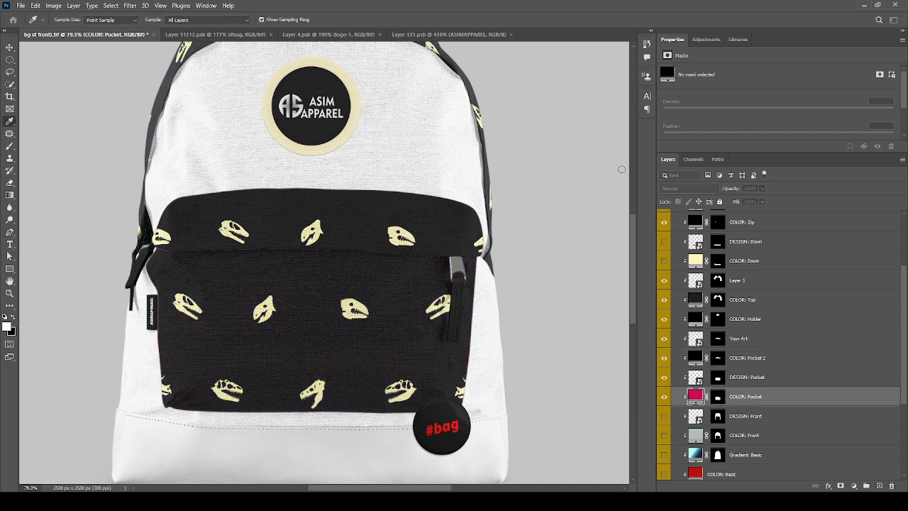
left_click(802, 68)
- Show the DESIGN: Front and COLOR: Front layers, and change the COLOR: Front fill to black
scroll(696, 380, "down", 2)
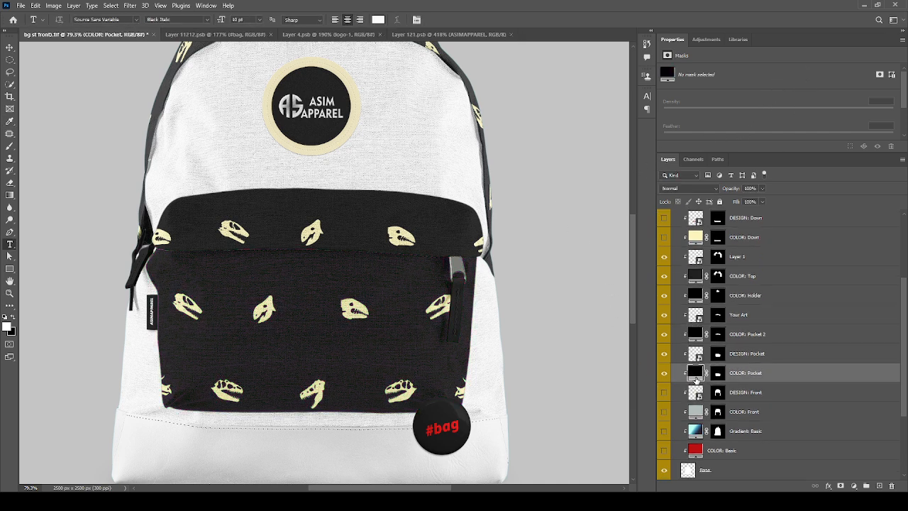
left_click(664, 395)
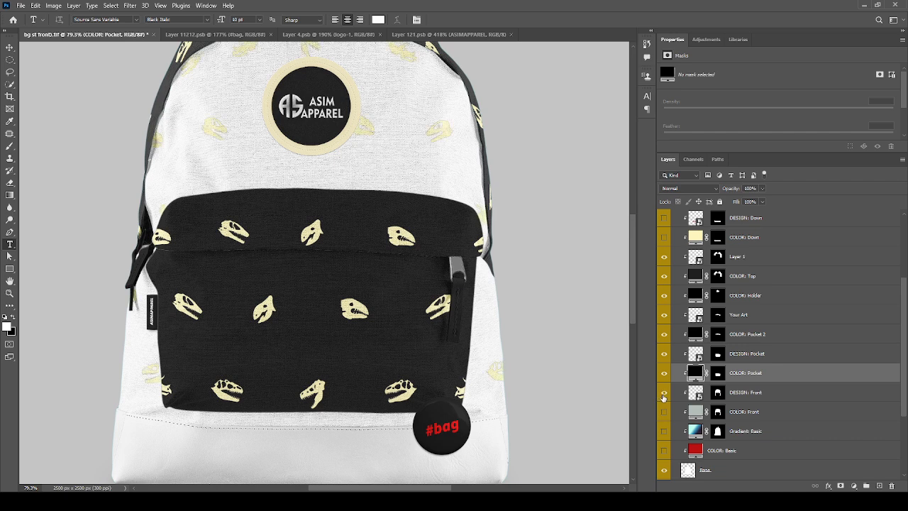
left_click(664, 412)
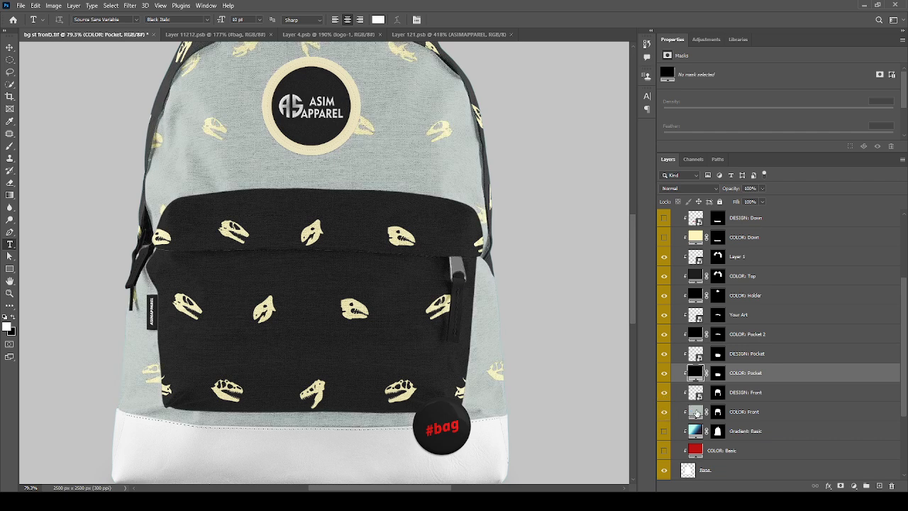
left_click(696, 412)
double_click(696, 413)
left_click_drag(641, 122, 631, 189)
left_click(814, 73)
- Try the Gradient: Basic layer on the backpack's bottom panel, and leave it hidden
scroll(399, 322, "down", 5)
scroll(410, 340, "up", 4)
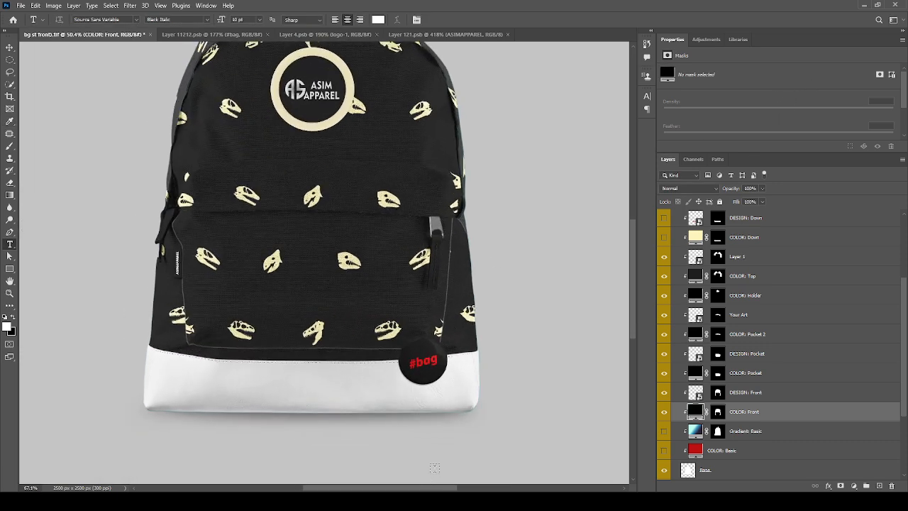
scroll(697, 387, "down", 1)
left_click(664, 408)
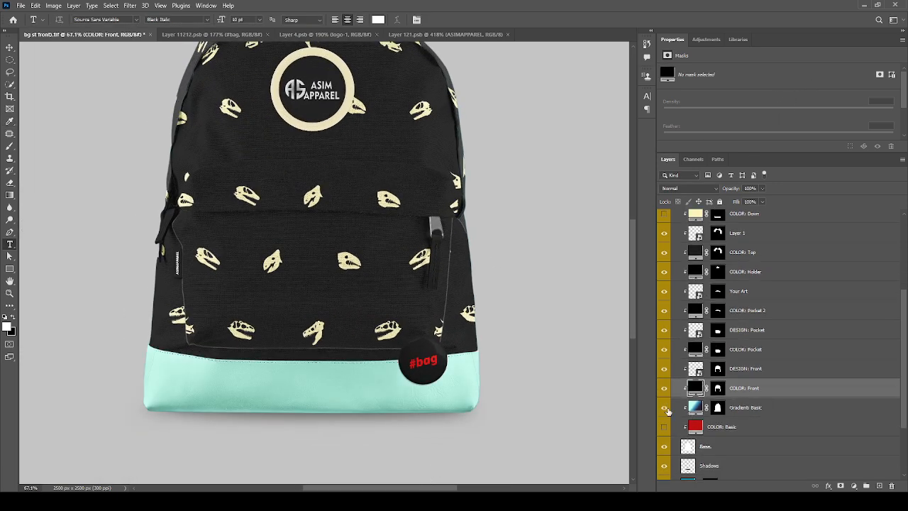
scroll(389, 438, "down", 3)
scroll(389, 430, "up", 2)
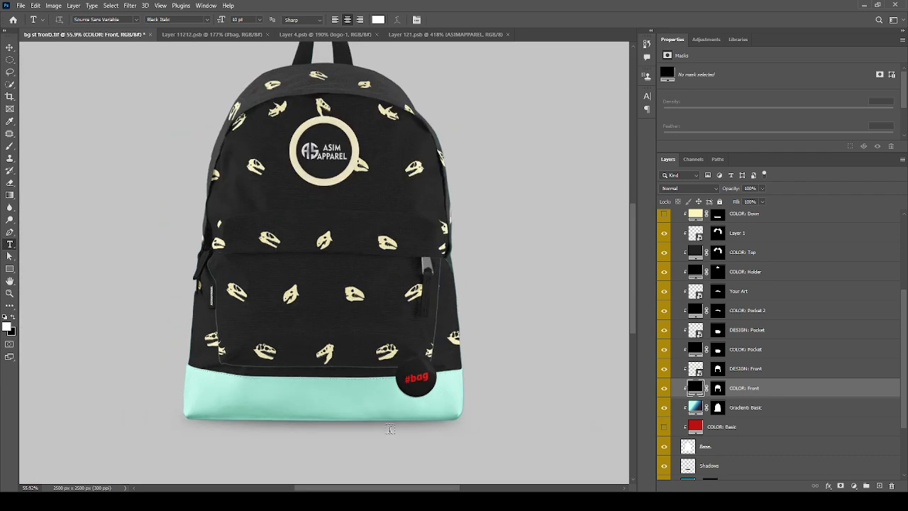
left_click(665, 407)
- Show the COLOR: Basic layer and change its fill to the pale yellow of the skull pattern
left_click(663, 427)
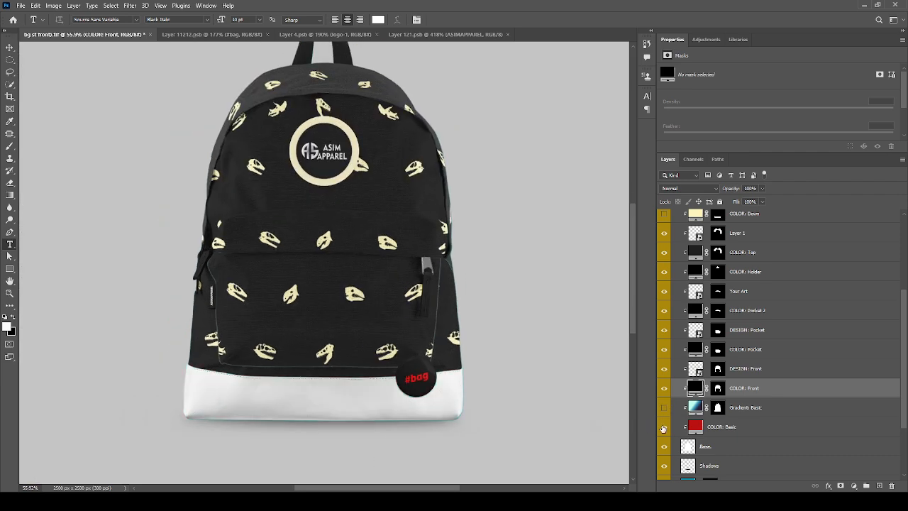
scroll(339, 383, "down", 1)
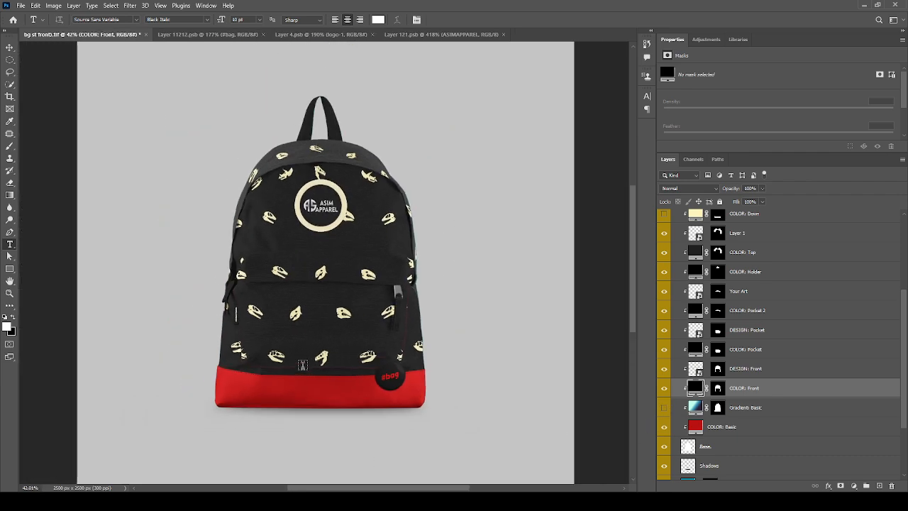
scroll(338, 369, "up", 3)
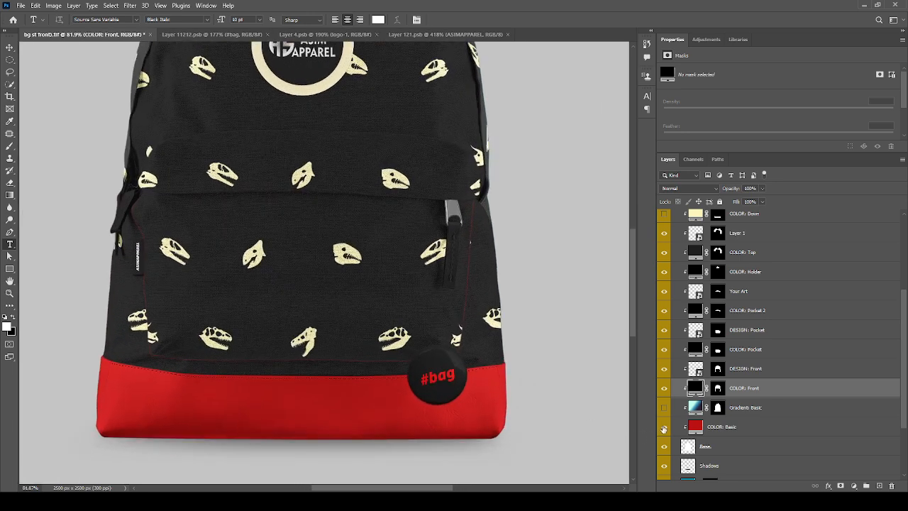
double_click(692, 428)
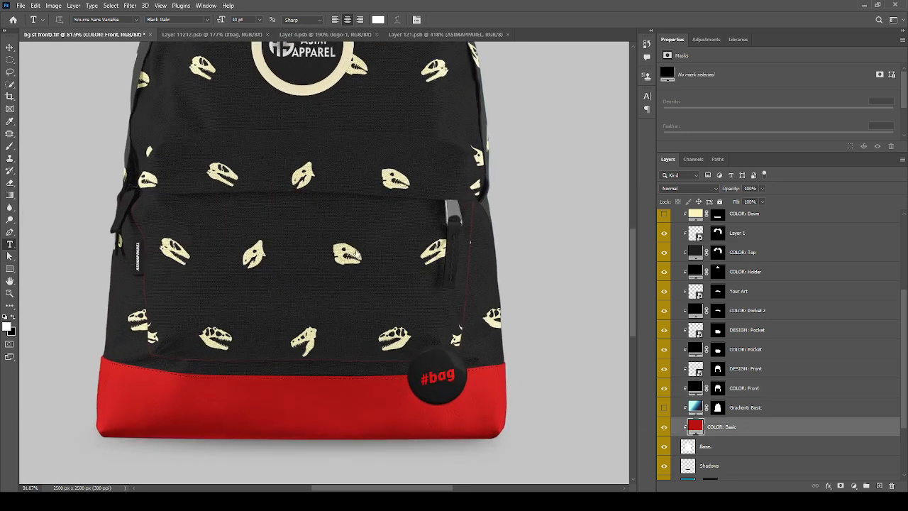
left_click(709, 216)
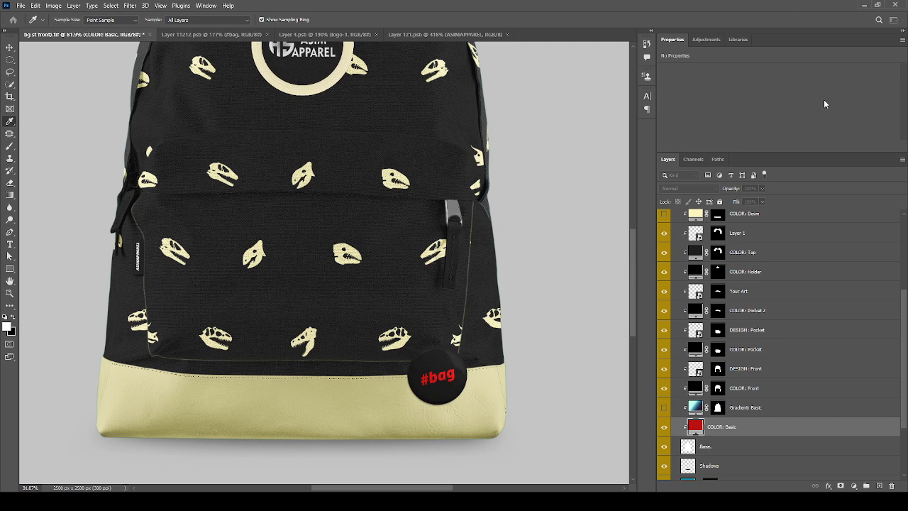
key("Return")
- Check the remaining backpack layers, collapse the Backpack group and review the whole mockup
scroll(390, 357, "down", 3)
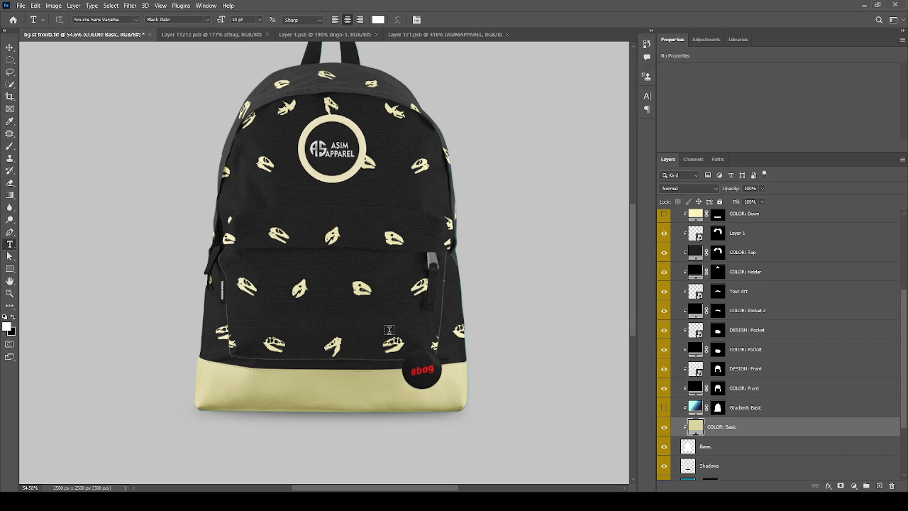
scroll(745, 377, "down", 3)
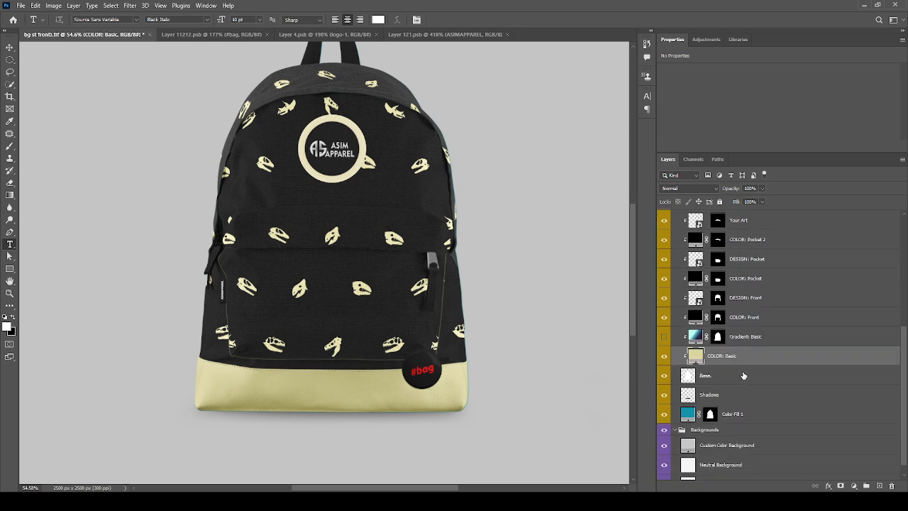
scroll(743, 375, "up", 3)
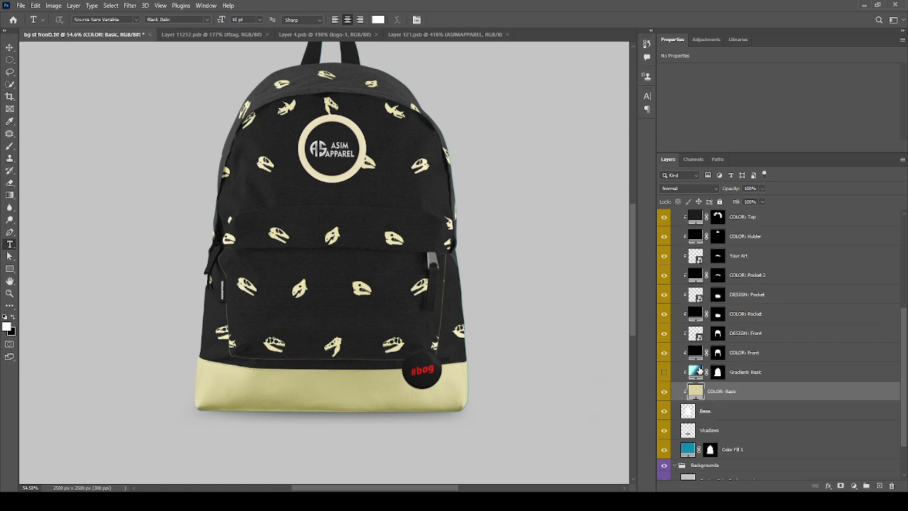
scroll(699, 370, "up", 8)
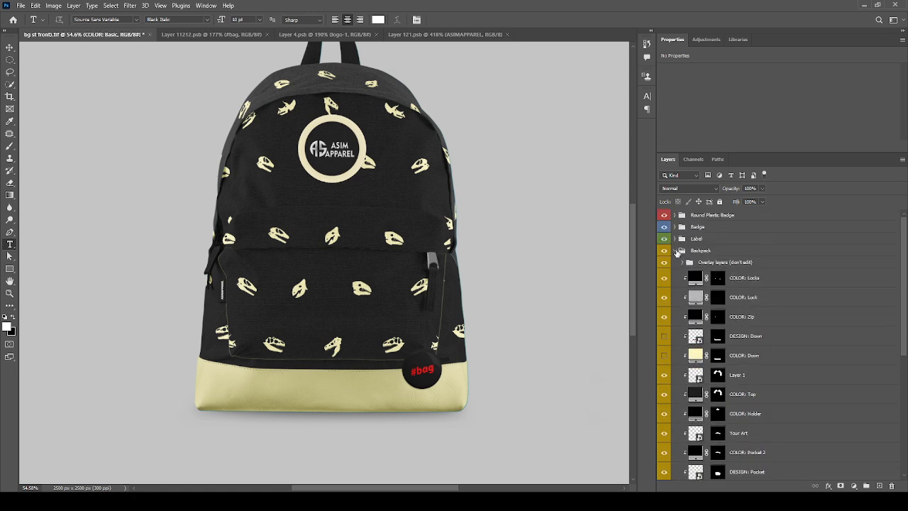
left_click(673, 250)
scroll(412, 440, "down", 2)
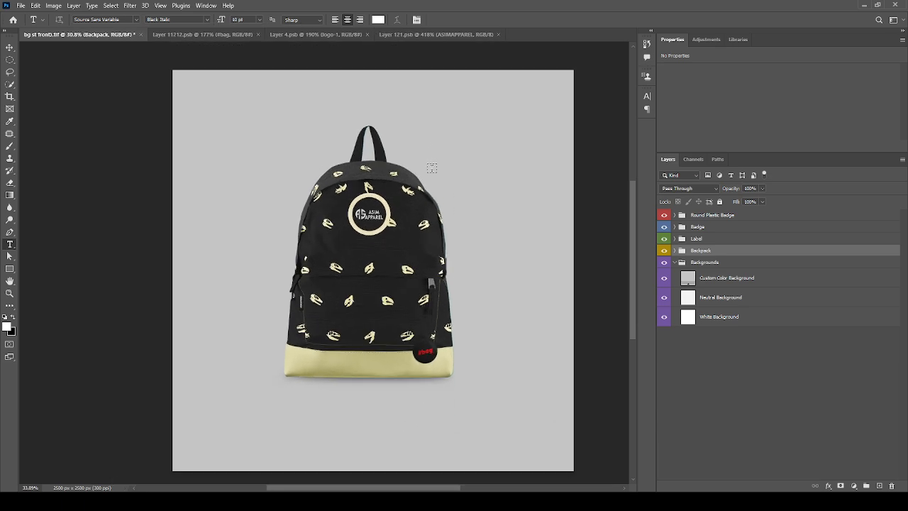
scroll(431, 170, "up", 1)
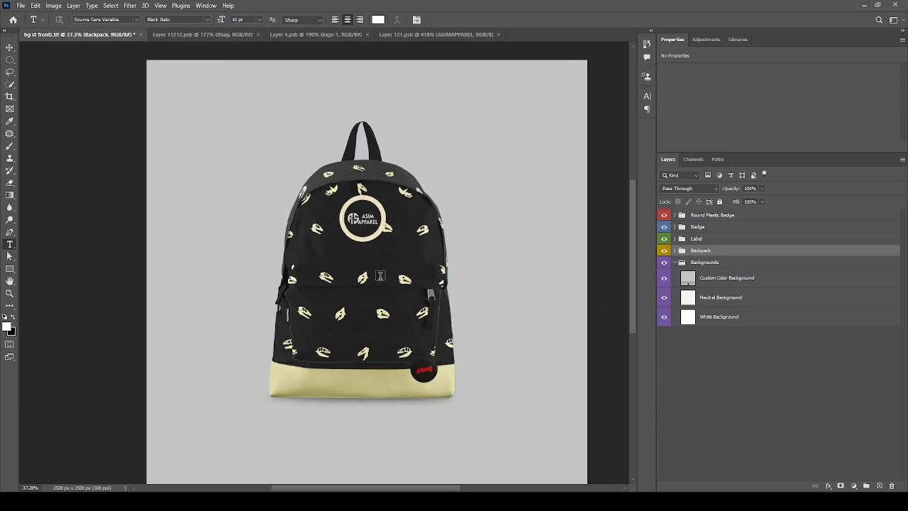
scroll(382, 277, "up", 1)
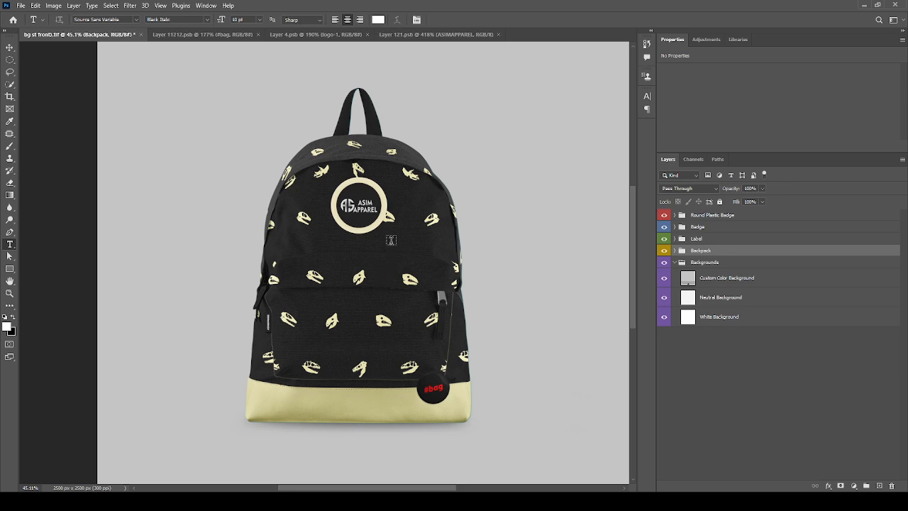